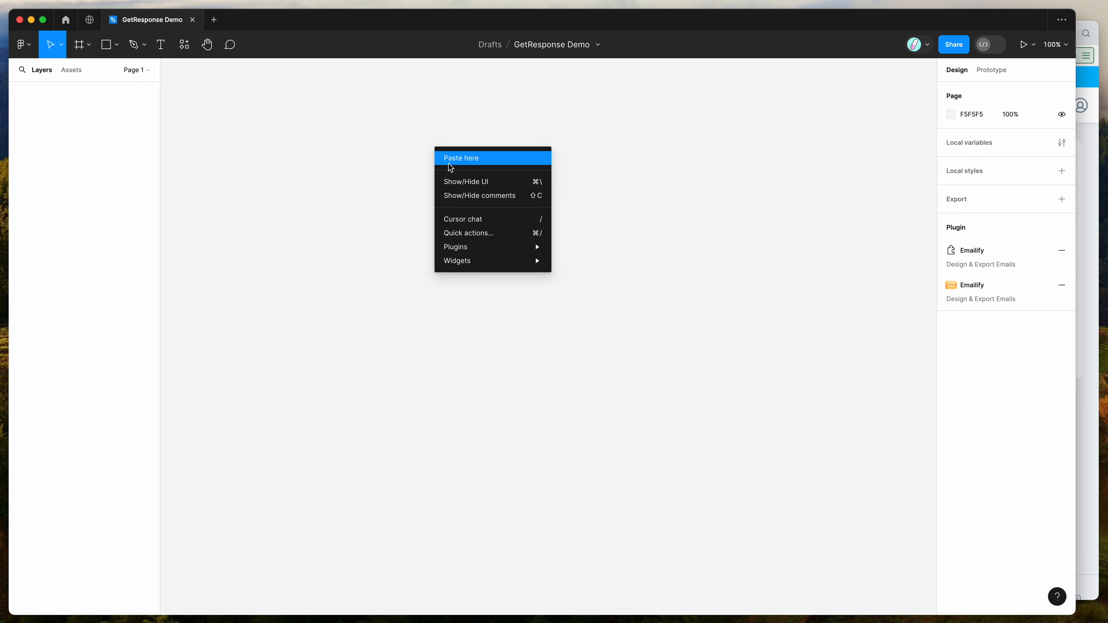
Step: Launch the Emailify HTML Email Builder plugin from the canvas's saved plugins
mouse_move(465, 247)
mouse_move(614, 353)
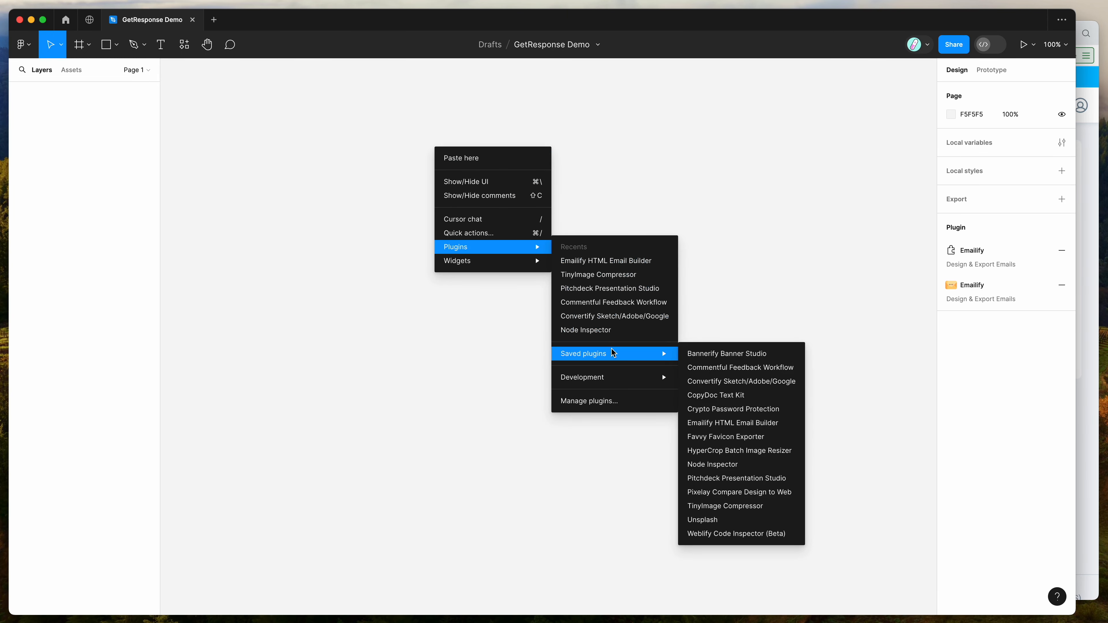
left_click(717, 423)
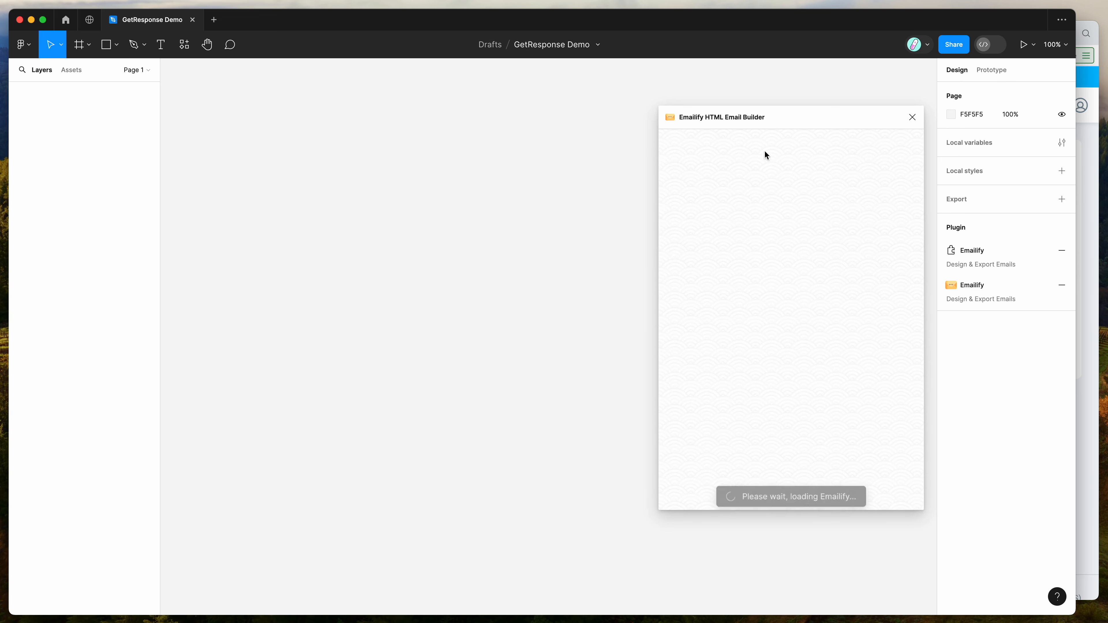
Step: Create a new blank Emailify email named Template Example for GetResponse
left_click_drag(804, 120, 767, 120)
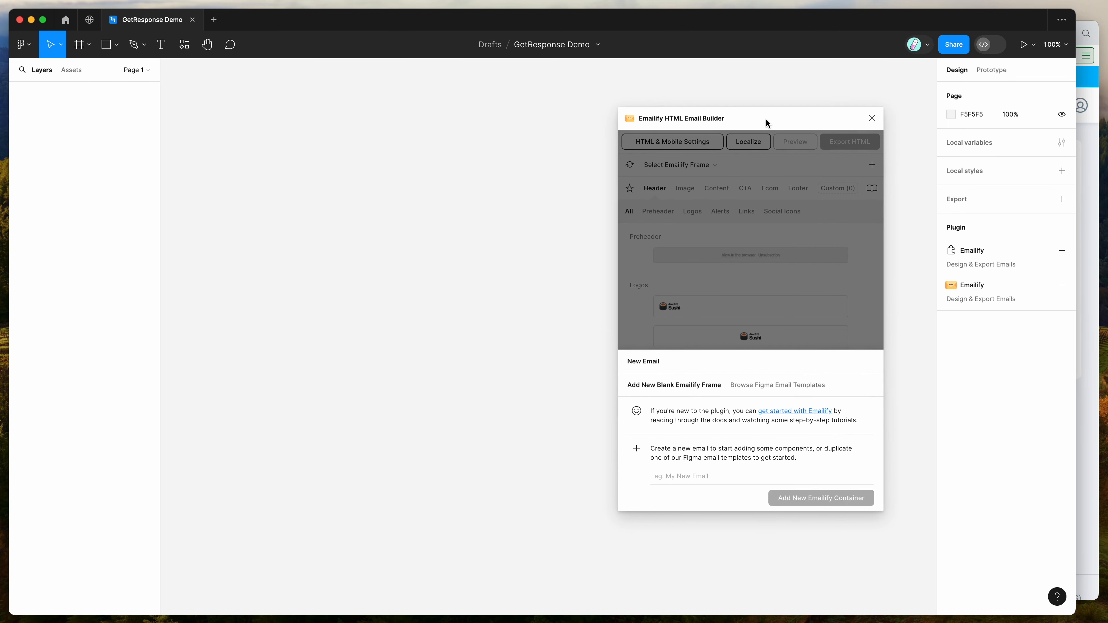
left_click(712, 476)
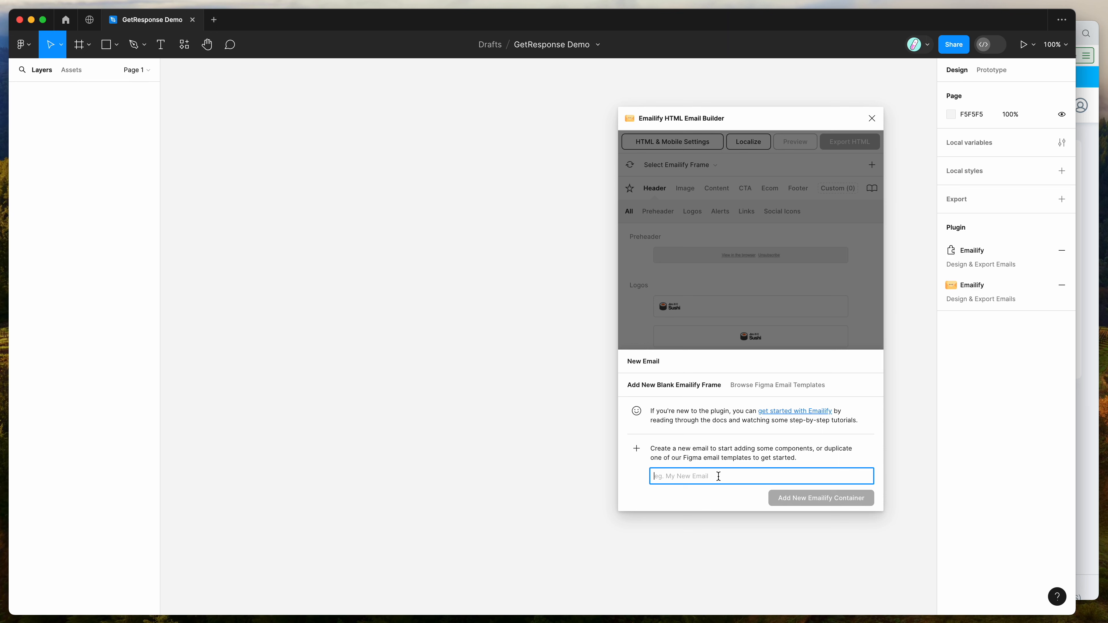
type("Template Example for GetResponse")
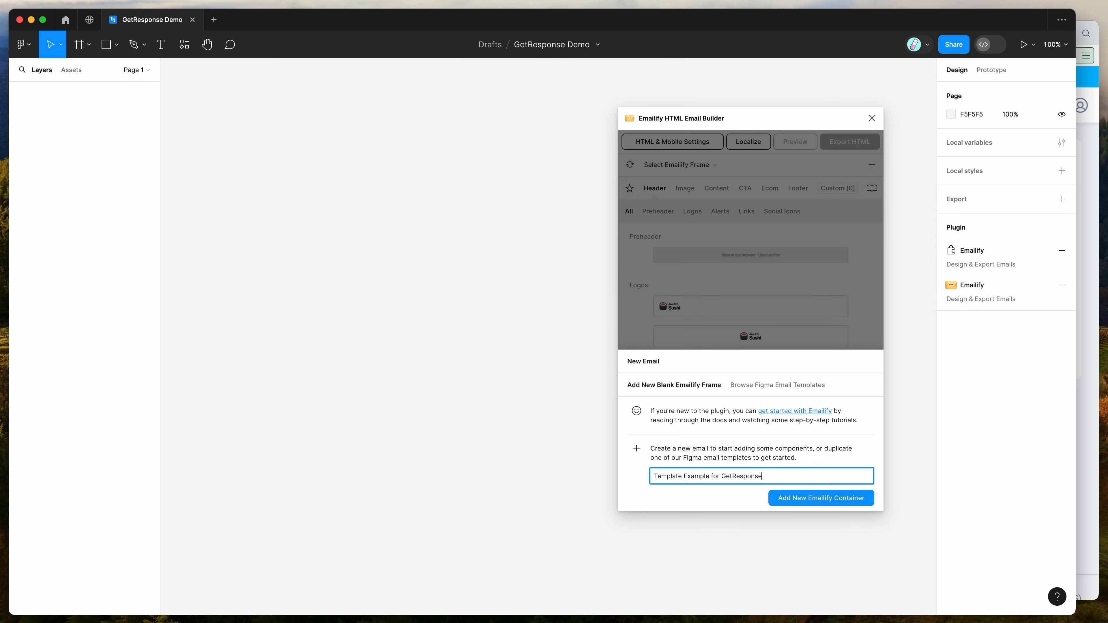
key("Return")
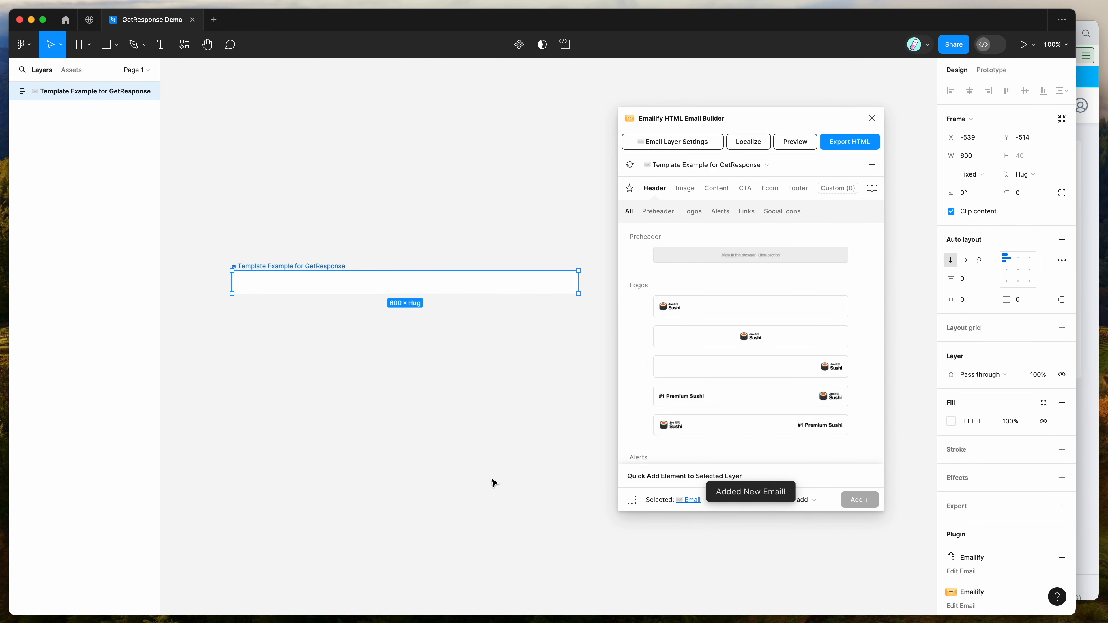
Step: Add the centered logo block from the Header category to the email
left_click_drag(744, 125, 759, 127)
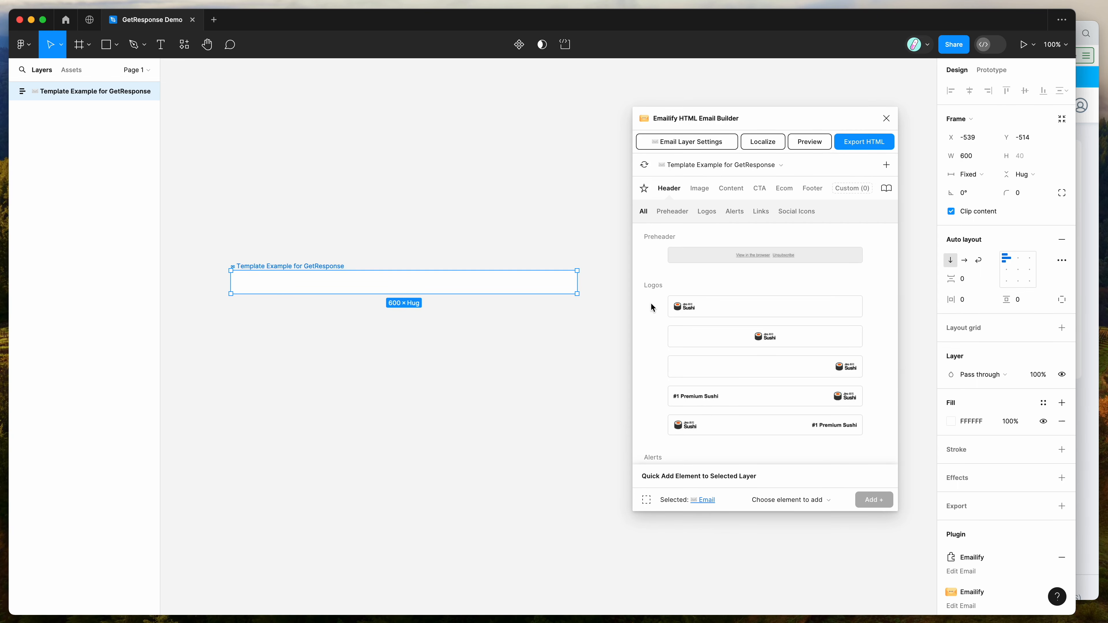
left_click(802, 501)
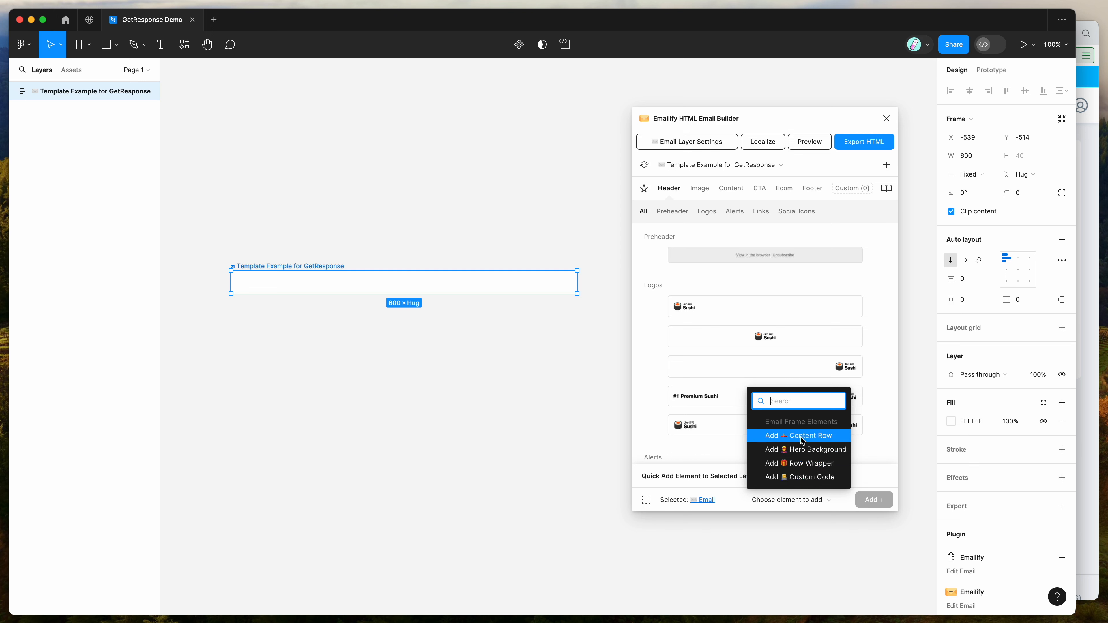
left_click(651, 339)
left_click(746, 341)
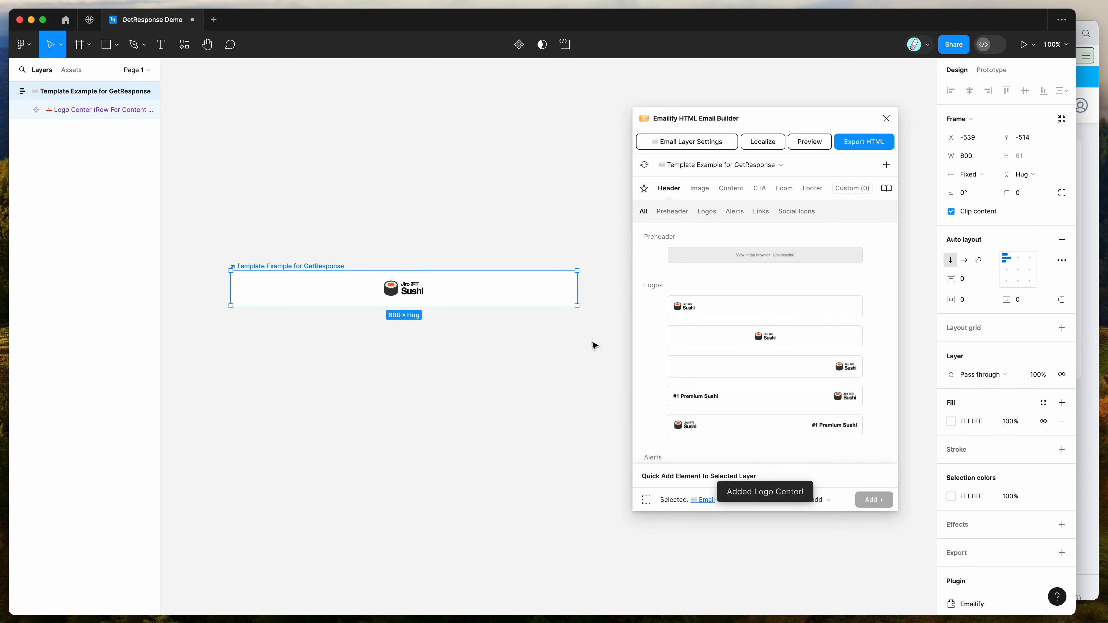
Step: Add the 'Welcome to Jiro' hero block from the CTA category below the logo
scroll(651, 344, "down", 1)
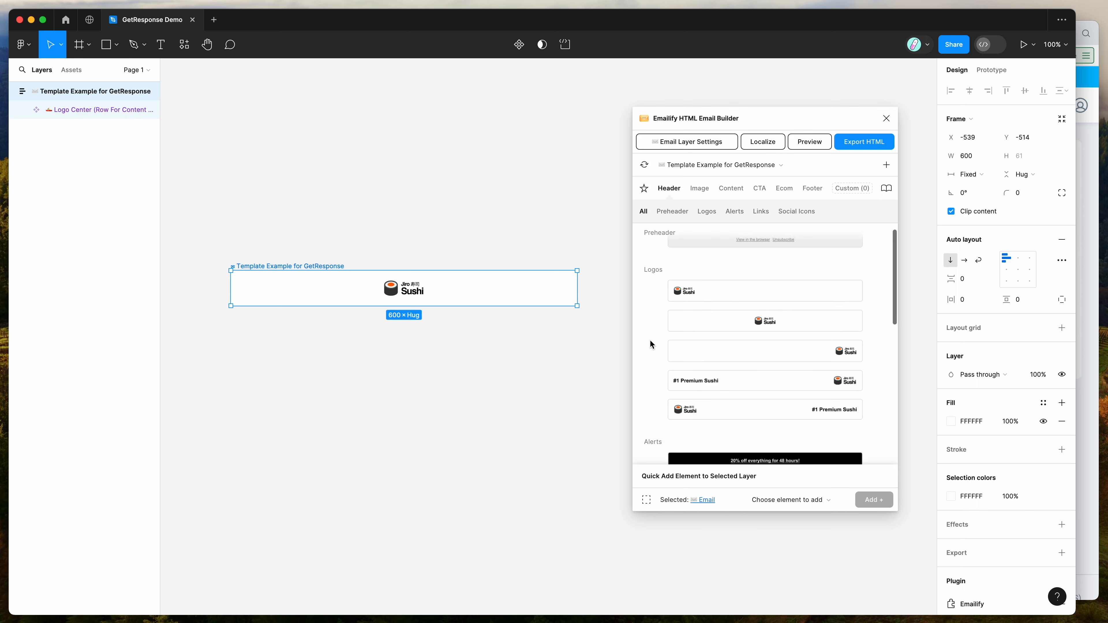
left_click(759, 187)
scroll(757, 244, "down", 3)
scroll(754, 313, "up", 2)
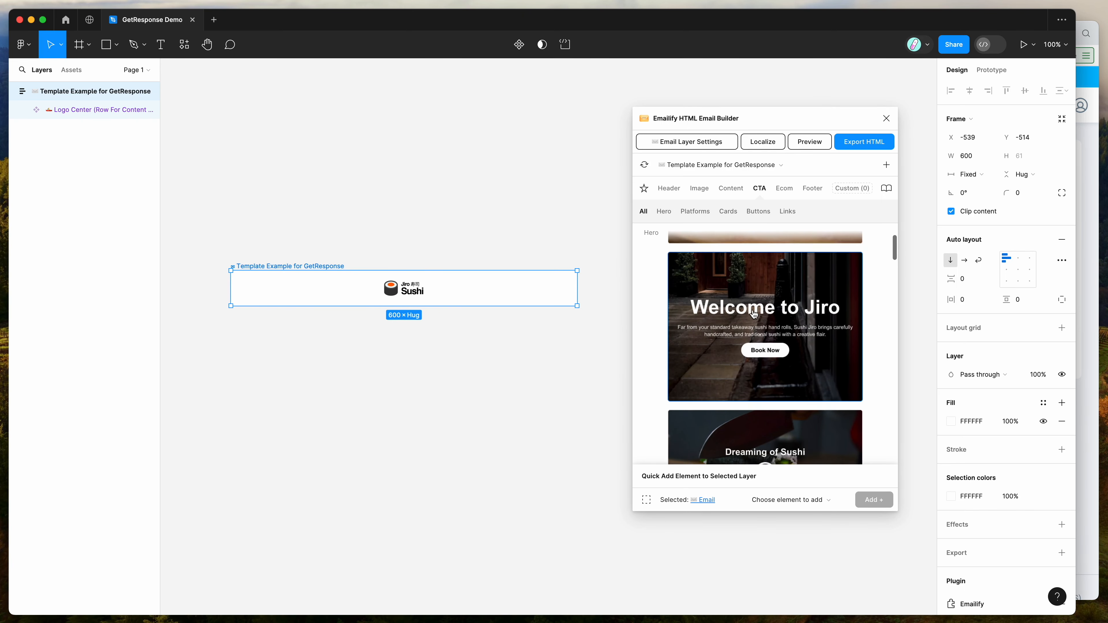
left_click(730, 309)
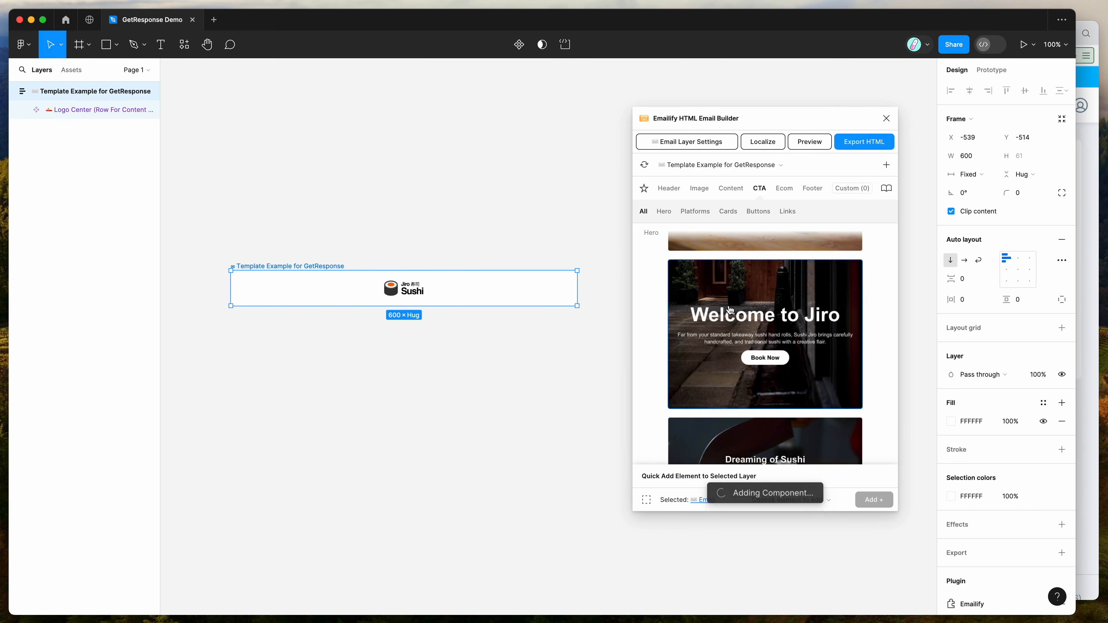
scroll(579, 313, "down", 5)
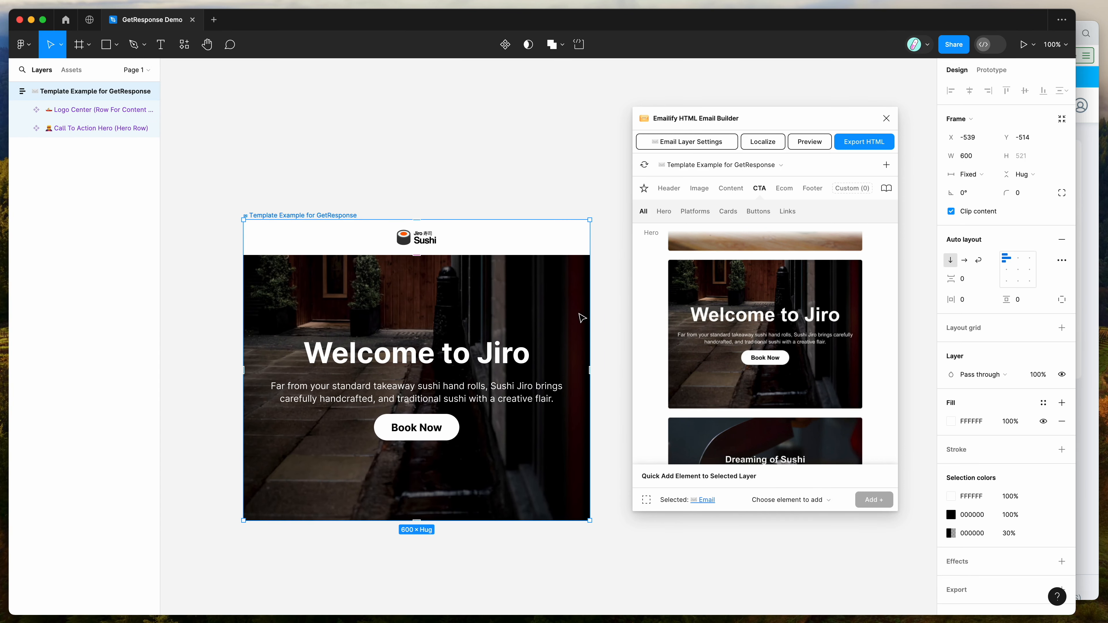
Step: Select the email frame and add a body paragraph block from the Content category
left_click(592, 171)
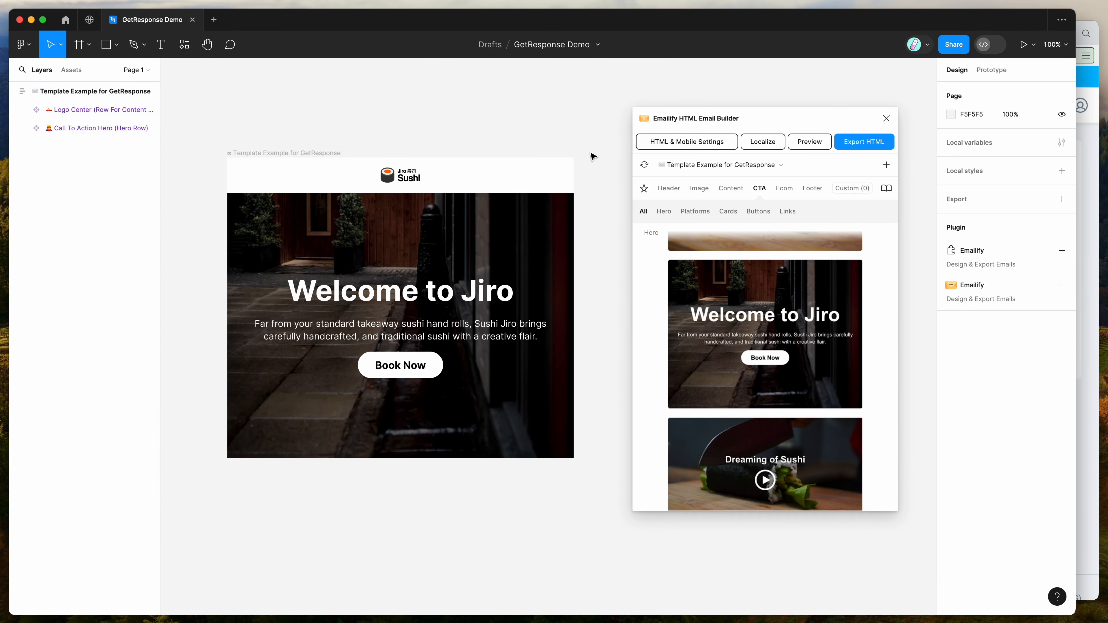
left_click(316, 155)
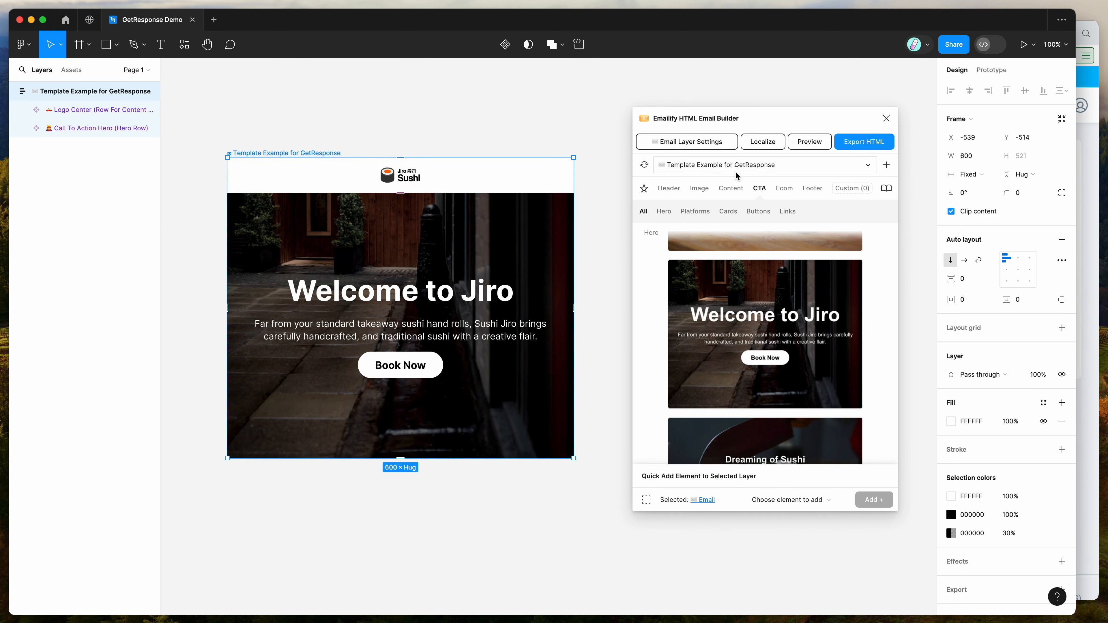
left_click(735, 192)
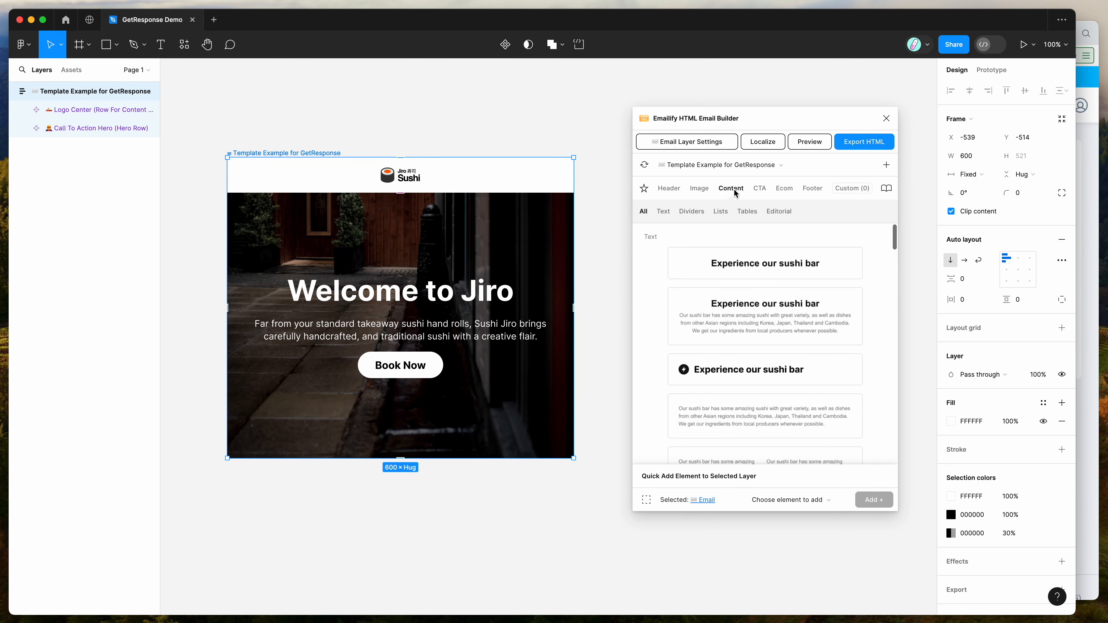
scroll(665, 317, "down", 3)
left_click(666, 317)
scroll(463, 305, "down", 4)
scroll(463, 334, "up", 2)
left_click(584, 330)
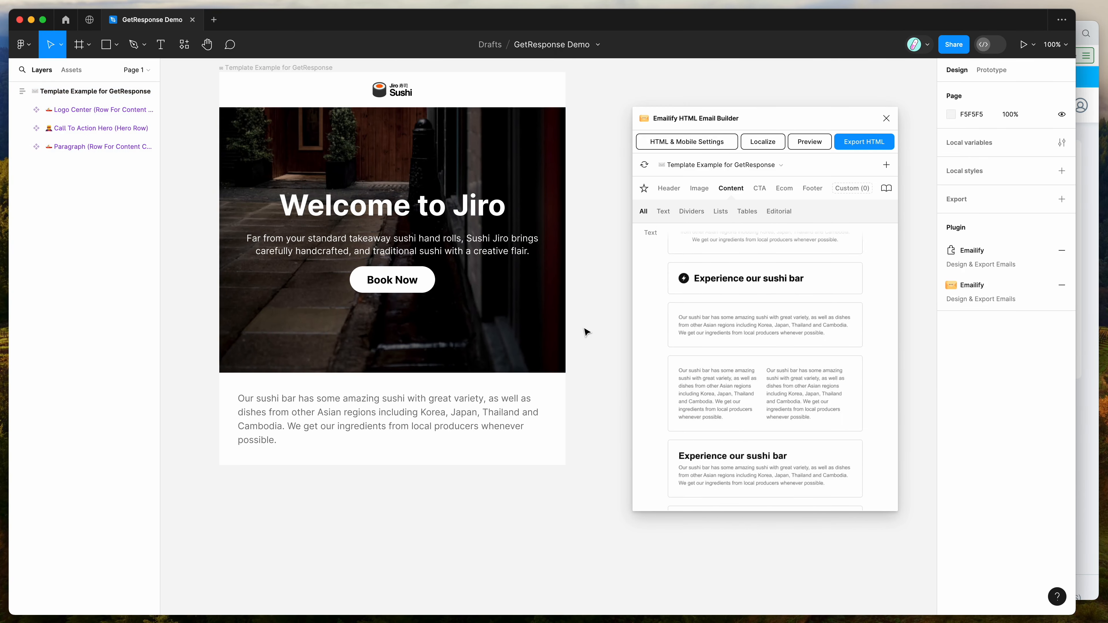
Step: Add the GetResponse footer block from the Footer platforms list to the email
scroll(480, 268, "up", 1)
scroll(502, 380, "up", 1)
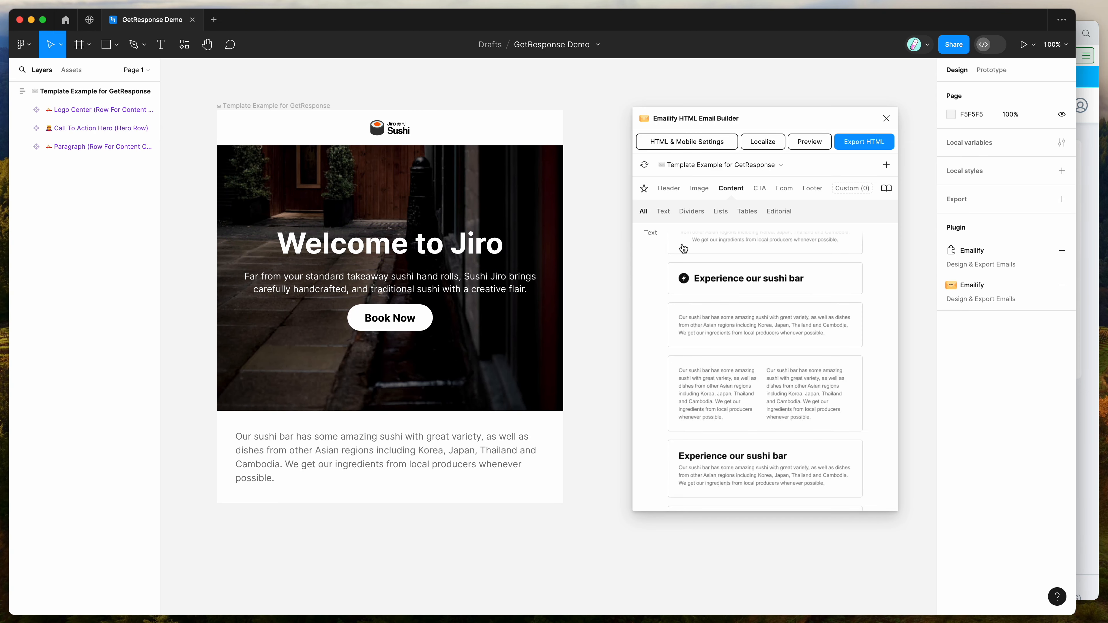
left_click_drag(748, 126, 723, 102)
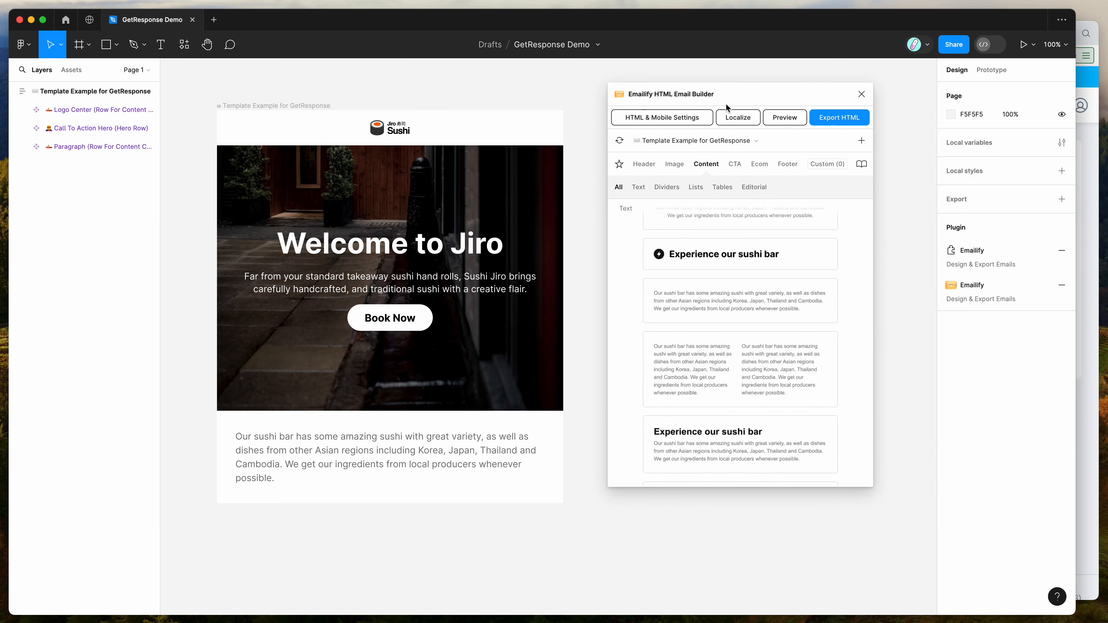
left_click(790, 165)
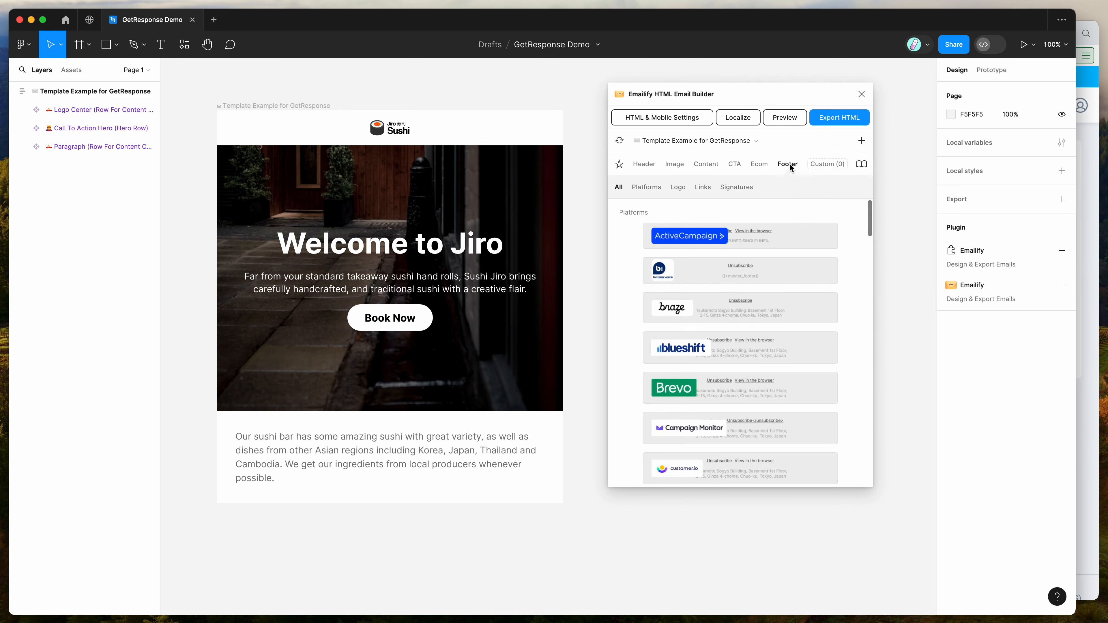
scroll(630, 290, "down", 10)
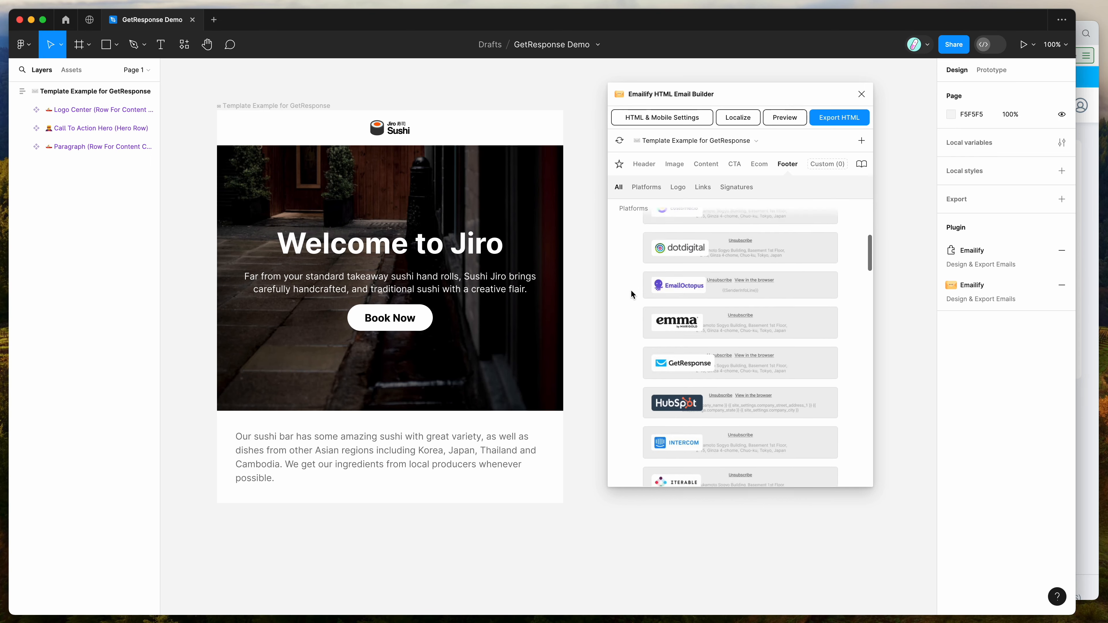
scroll(631, 290, "up", 1)
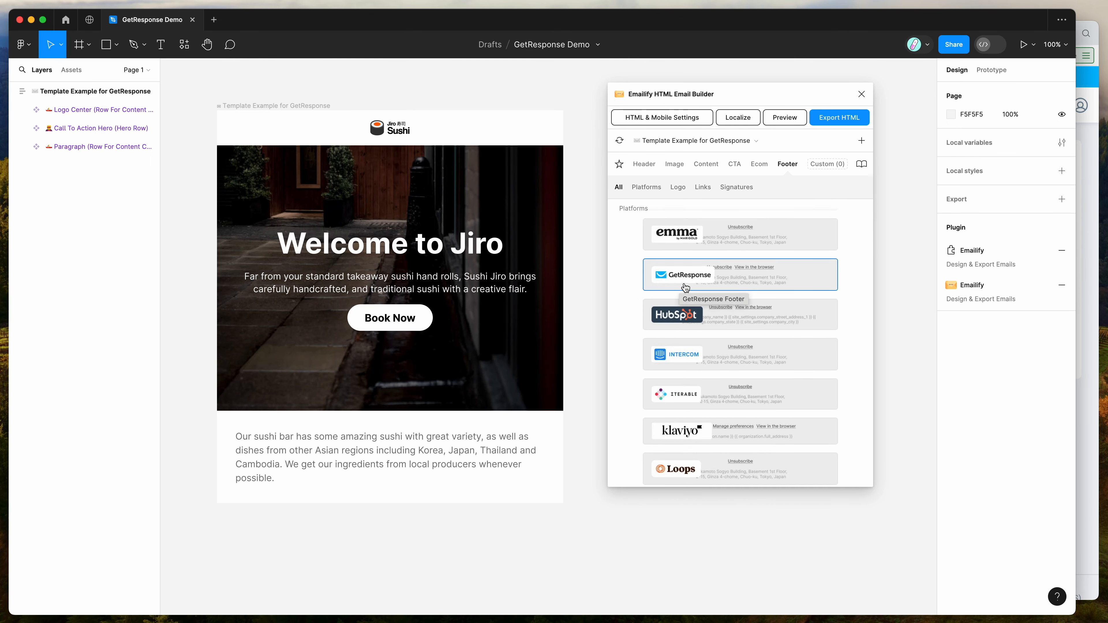
left_click(706, 281)
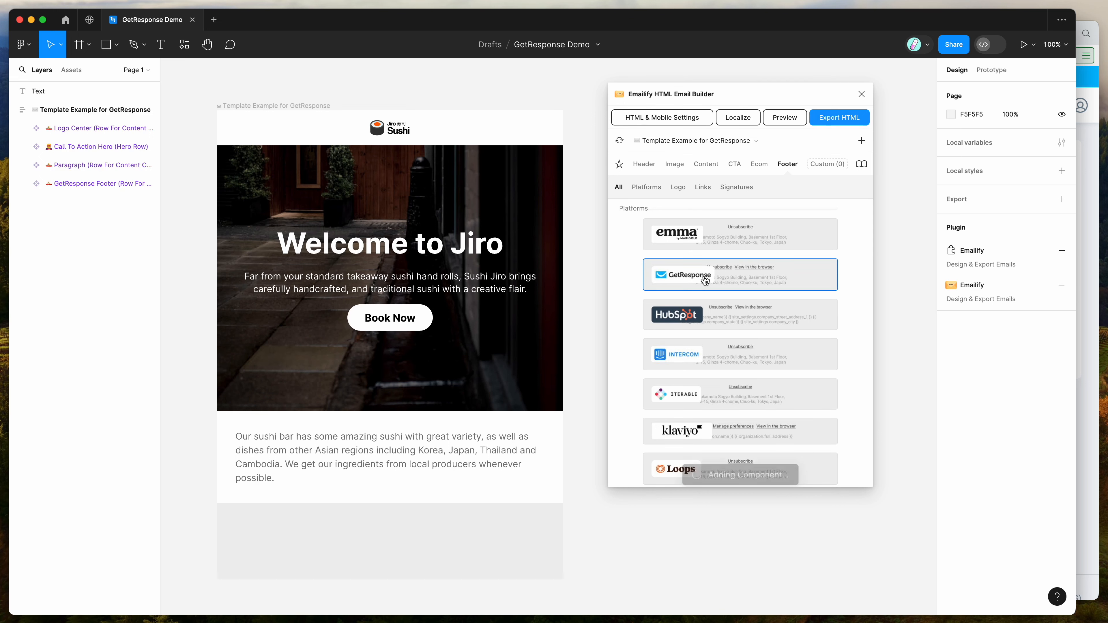
Step: Open the link settings of the footer's Unsubscribe link and inspect its Clickable Link URL
scroll(495, 384, "down", 3)
double_click(437, 444)
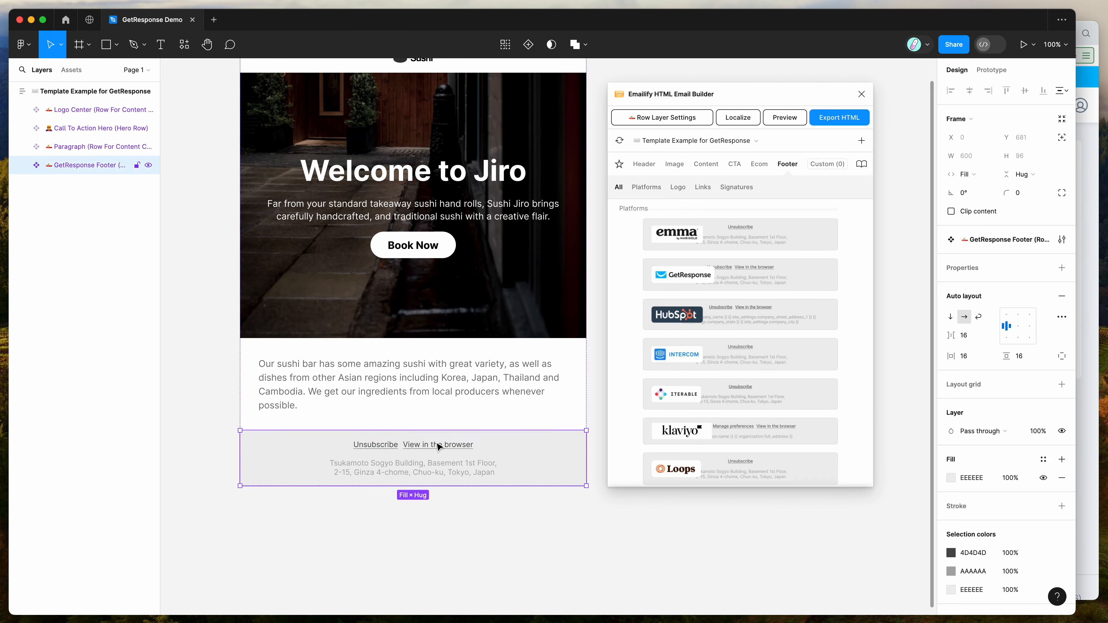
double_click(364, 447)
double_click(376, 446)
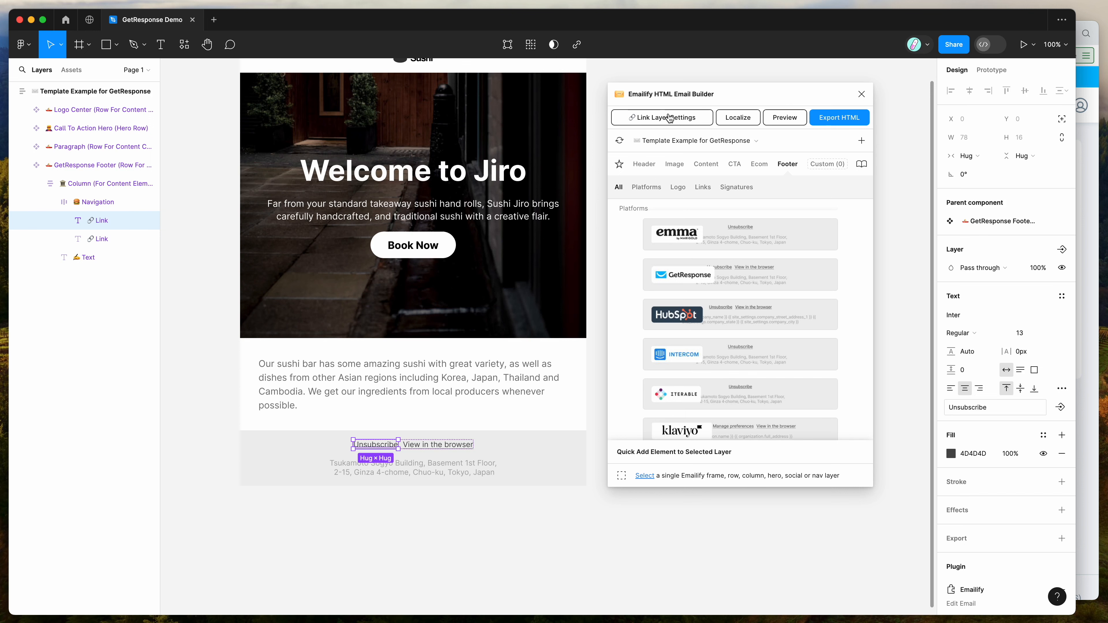
left_click(661, 119)
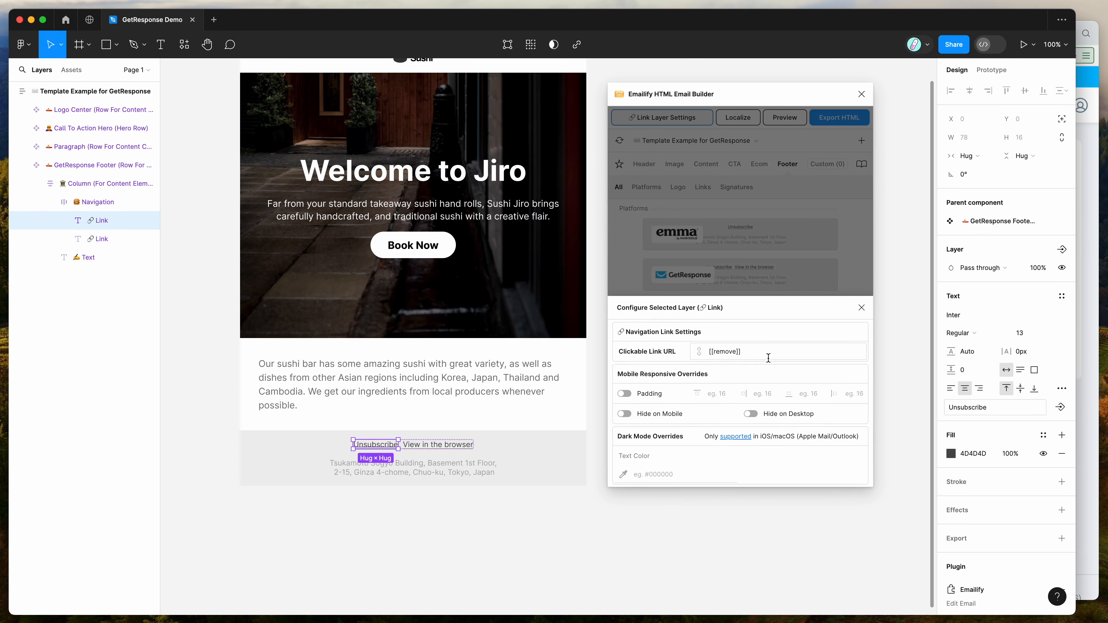
left_click_drag(762, 348, 665, 354)
left_click_drag(758, 354, 669, 354)
left_click(752, 353)
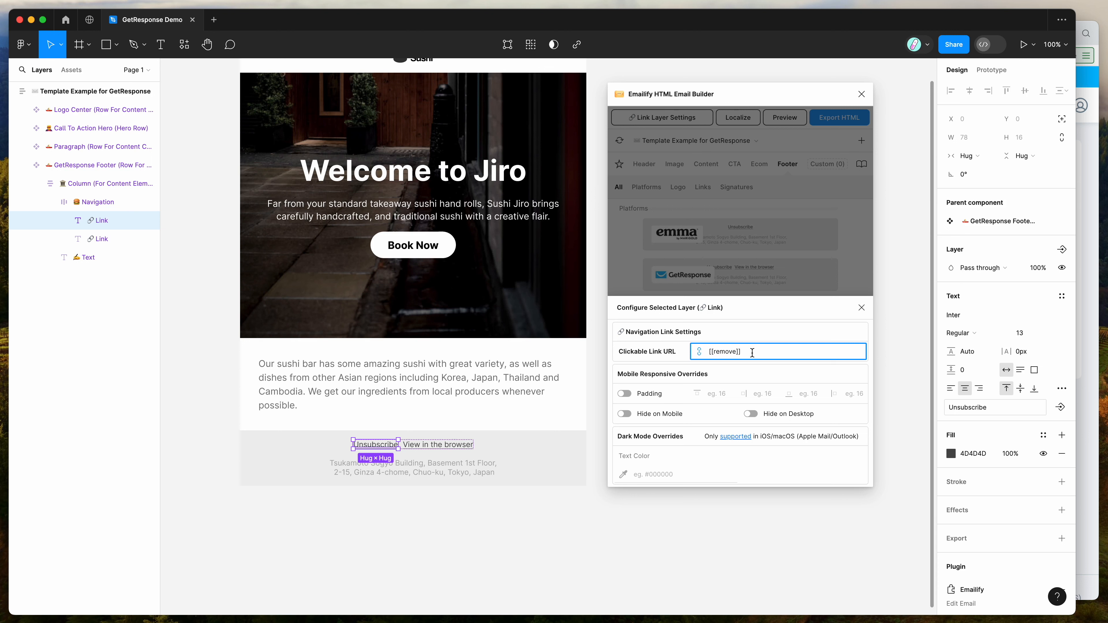
left_click_drag(748, 351, 668, 355)
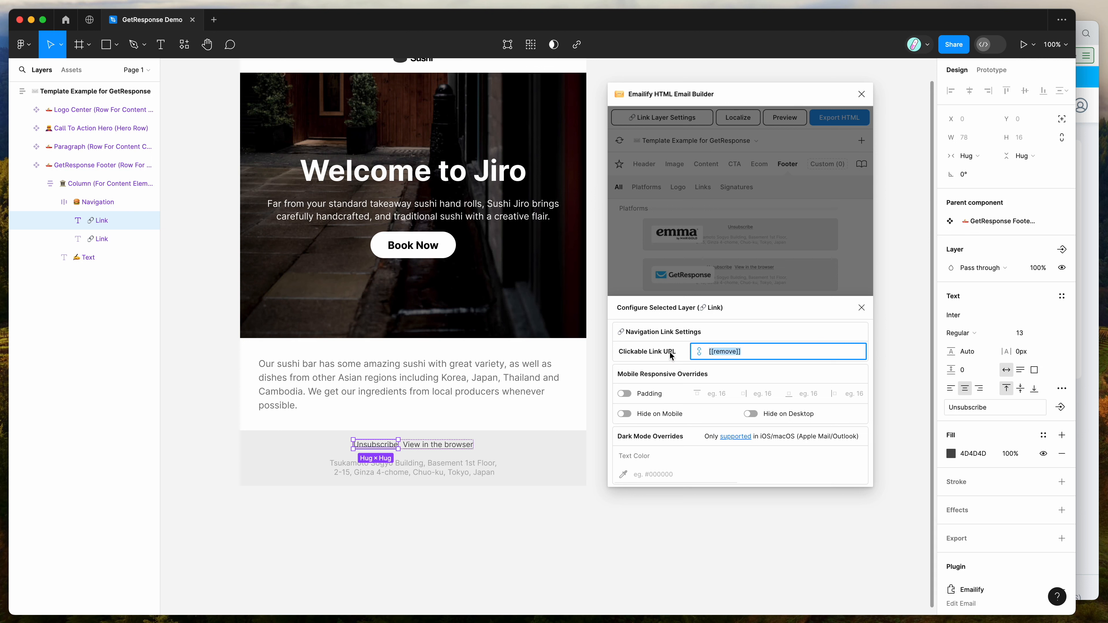
Step: Inspect the View in the browser link's Clickable Link URL, then close the link settings
left_click(441, 446)
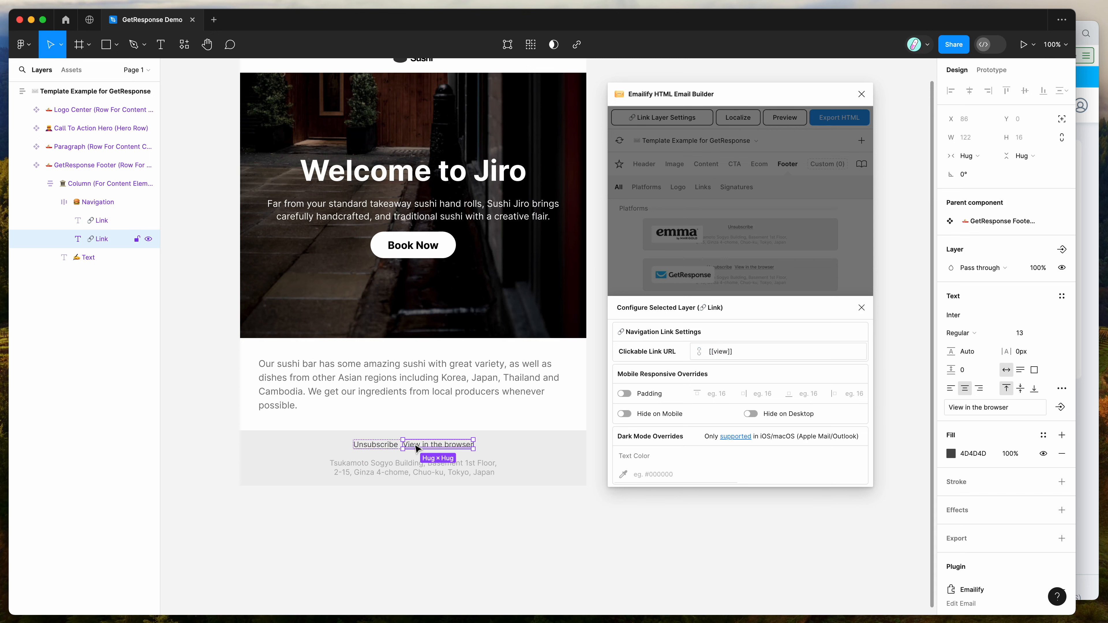
left_click_drag(746, 351, 689, 354)
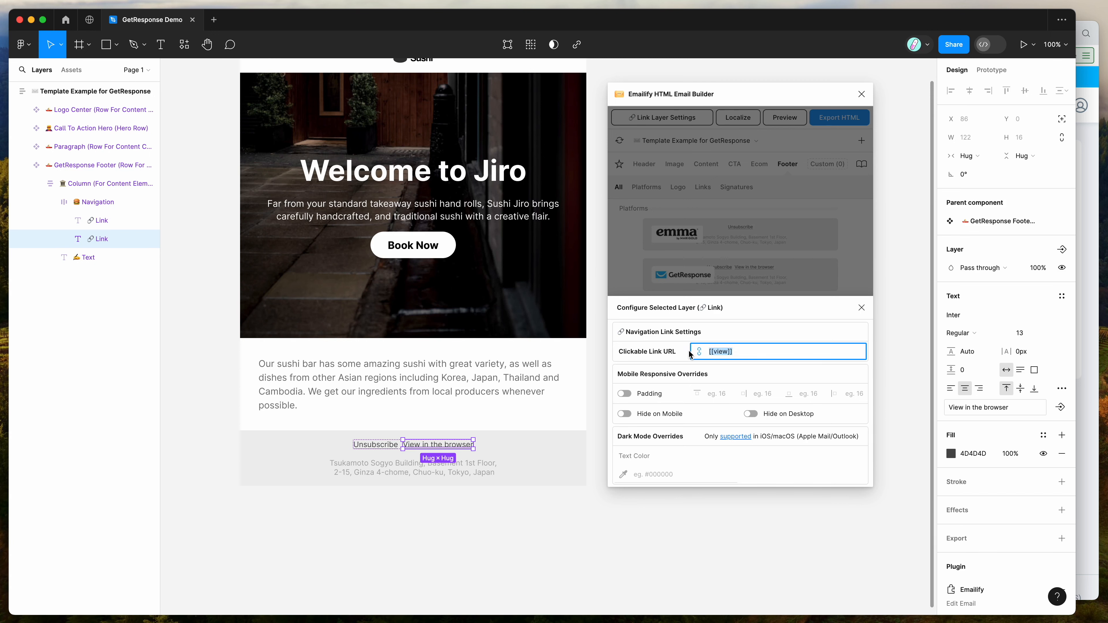
left_click(861, 308)
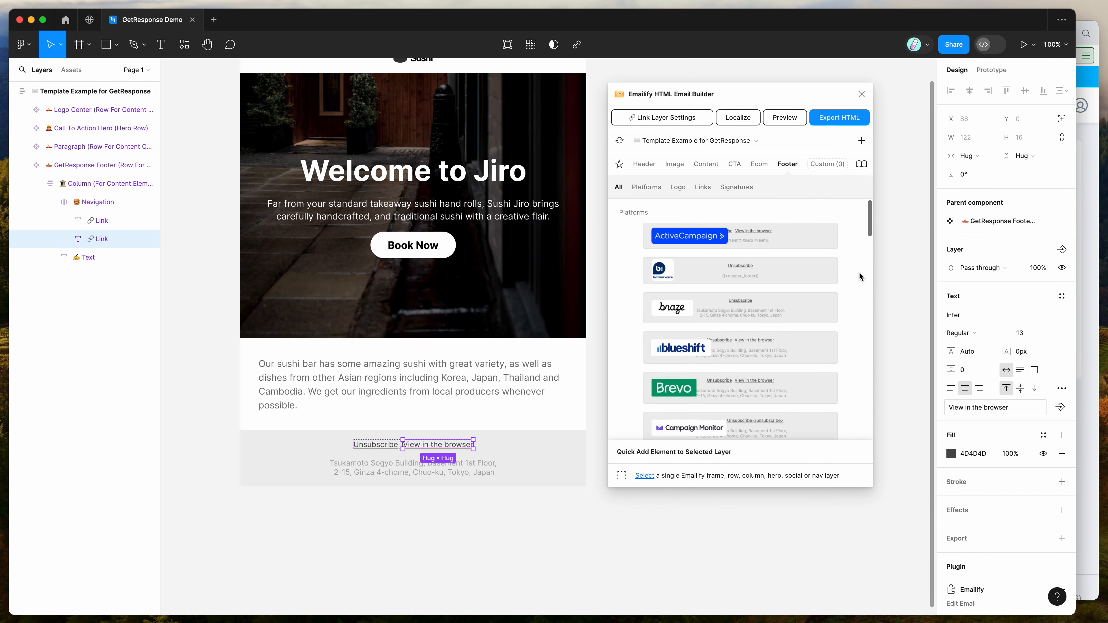
Step: Open the plugin's preview of the email
scroll(467, 310, "up", 3)
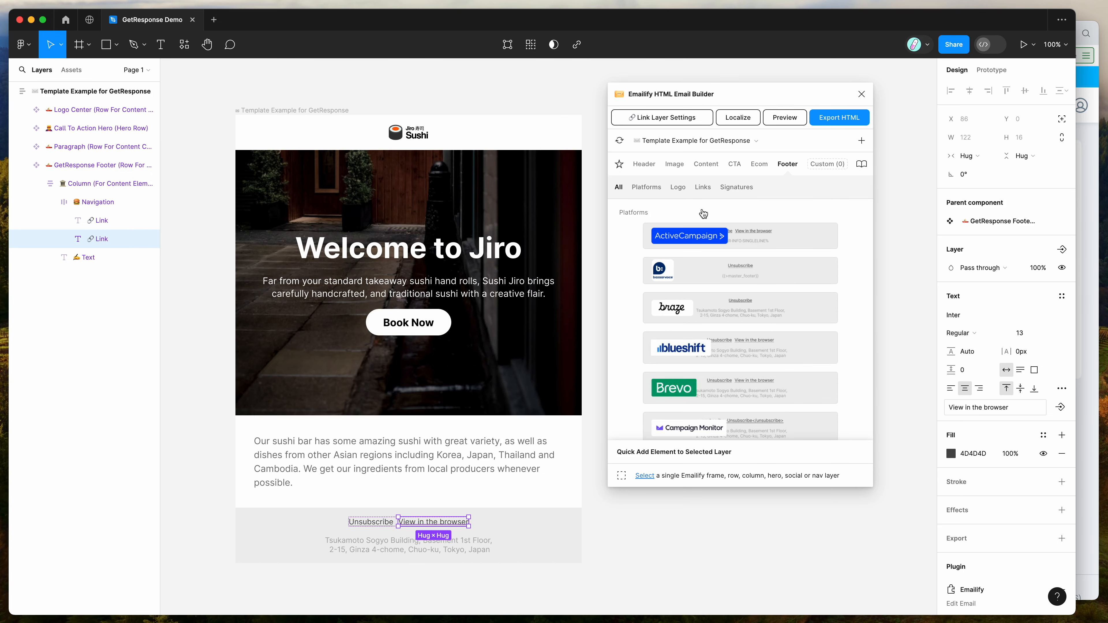
left_click(781, 119)
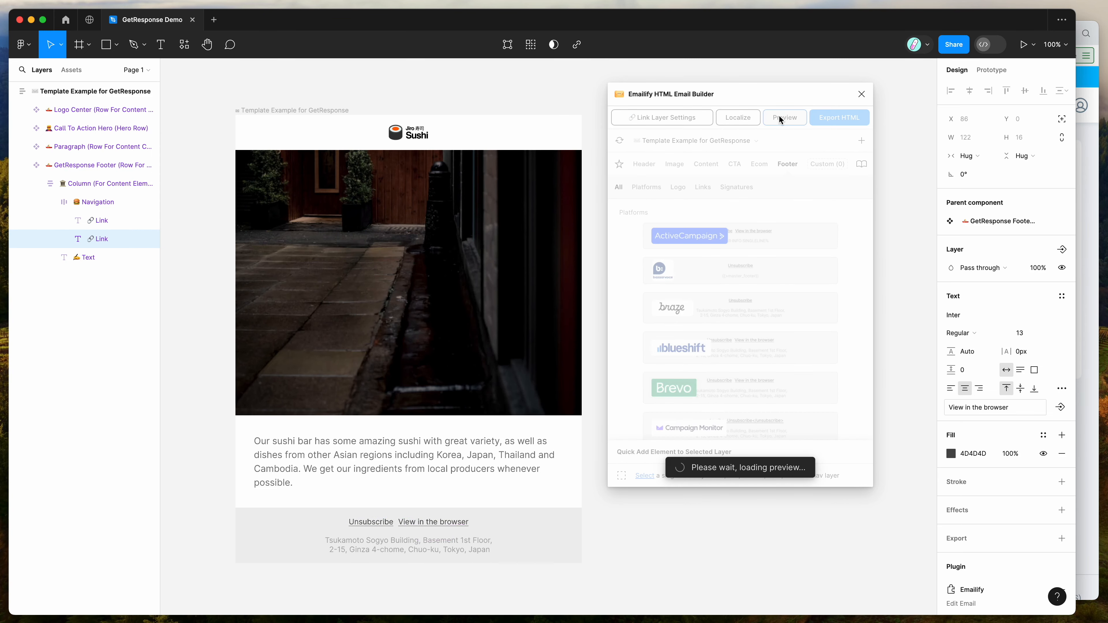
left_click_drag(628, 262, 676, 289)
left_click(677, 290)
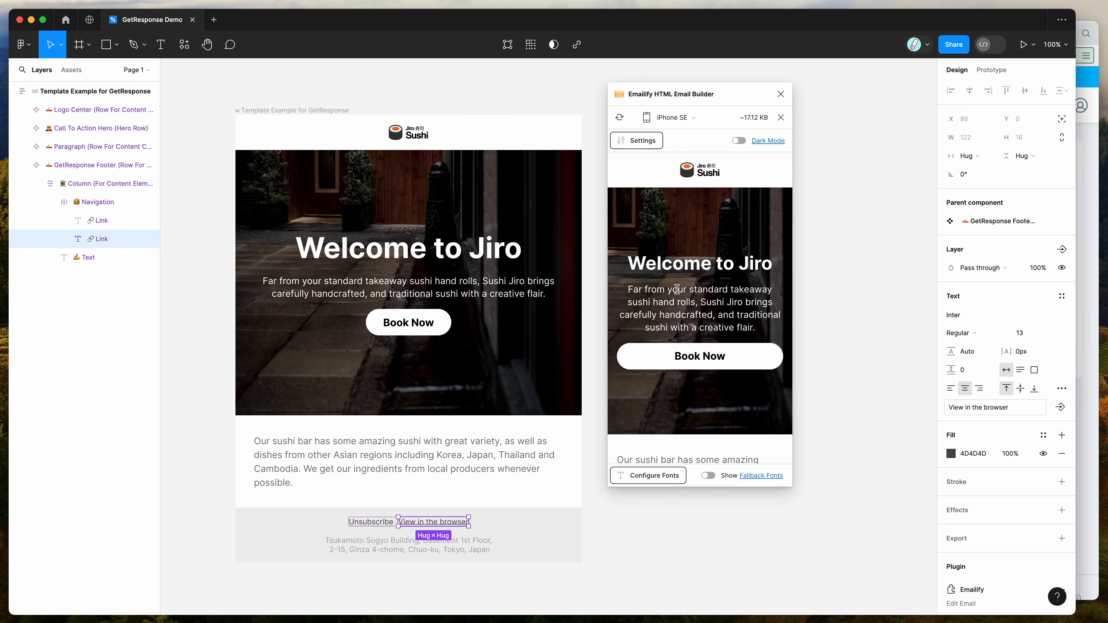
Step: Switch the plugin's email preview from the iPhone SE size to the Desktop view
scroll(677, 289, "down", 4)
left_click_drag(619, 322, 675, 378)
left_click(675, 378)
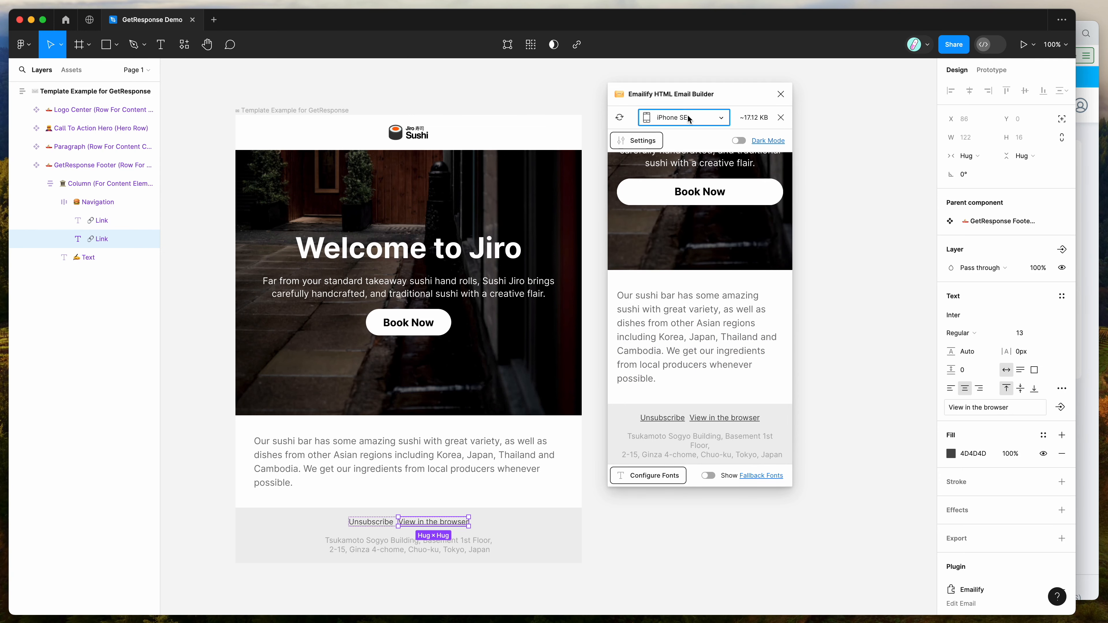
left_click(689, 118)
left_click(688, 153)
scroll(700, 277, "up", 5)
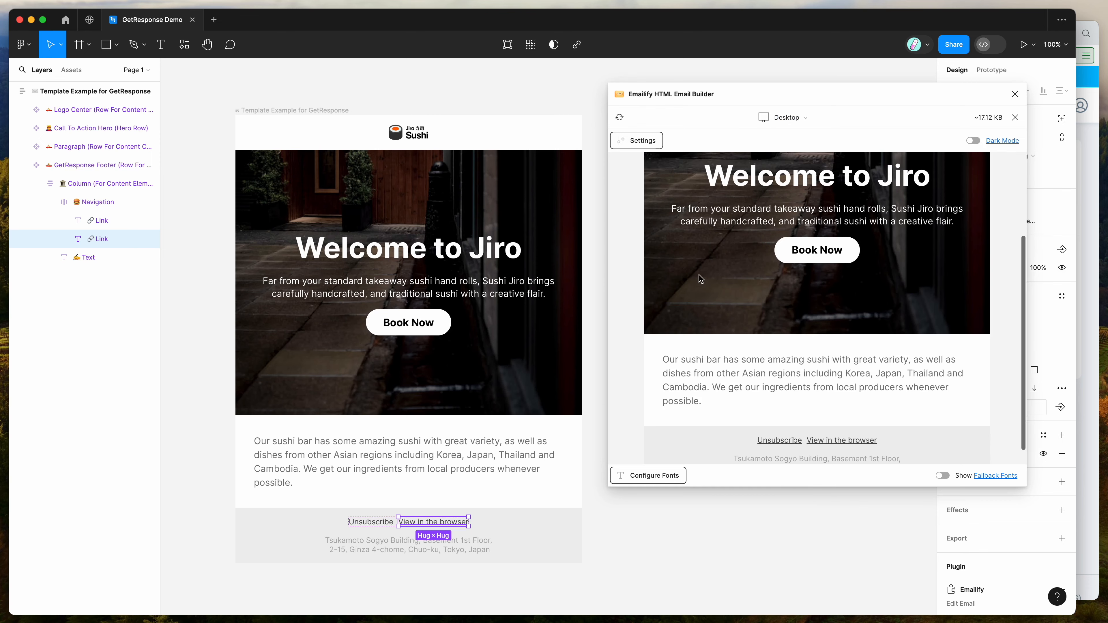
Step: Select the 'Welcome to Jiro' heading and inspect its Mobile Responsive Overrides in the plugin's layer settings
double_click(462, 246)
double_click(431, 247)
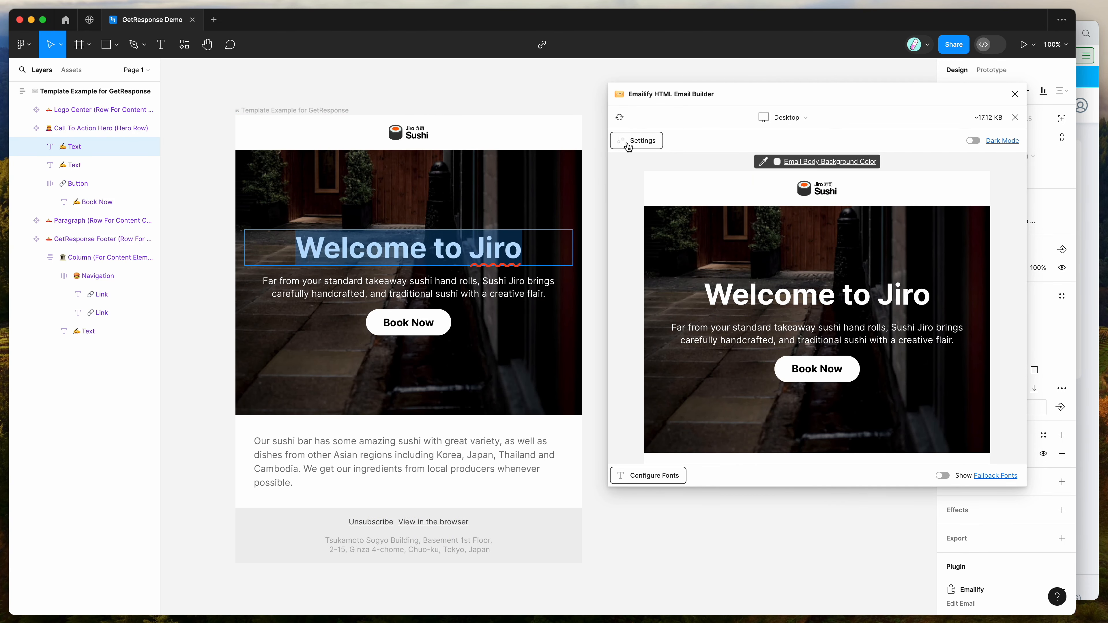
left_click(636, 141)
left_click(504, 254)
left_click_drag(531, 250, 559, 245)
left_click(299, 250)
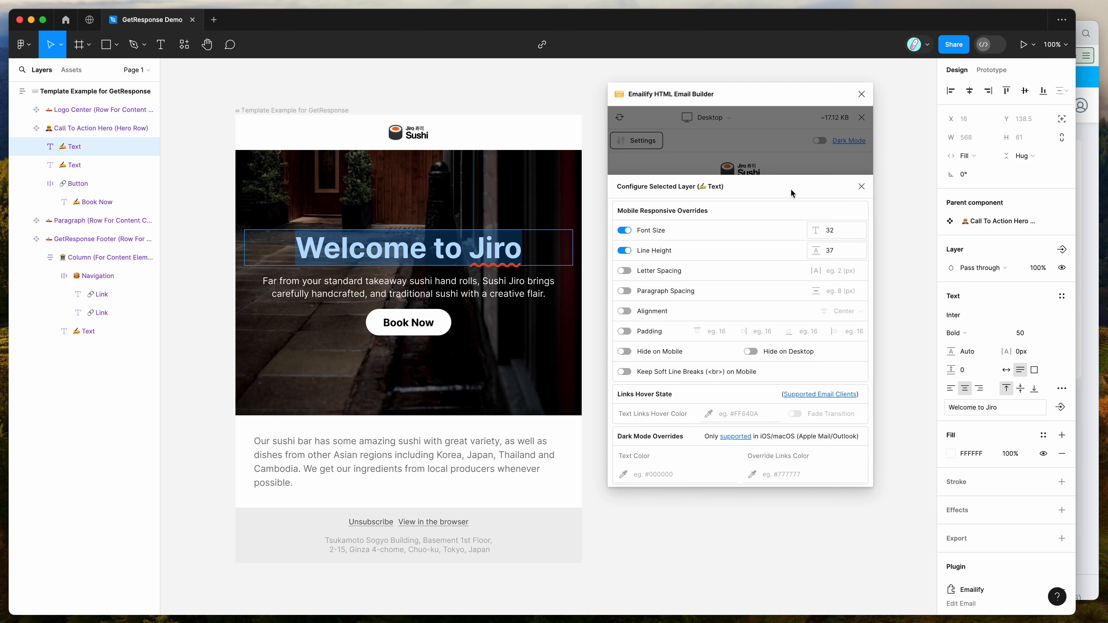
left_click(862, 187)
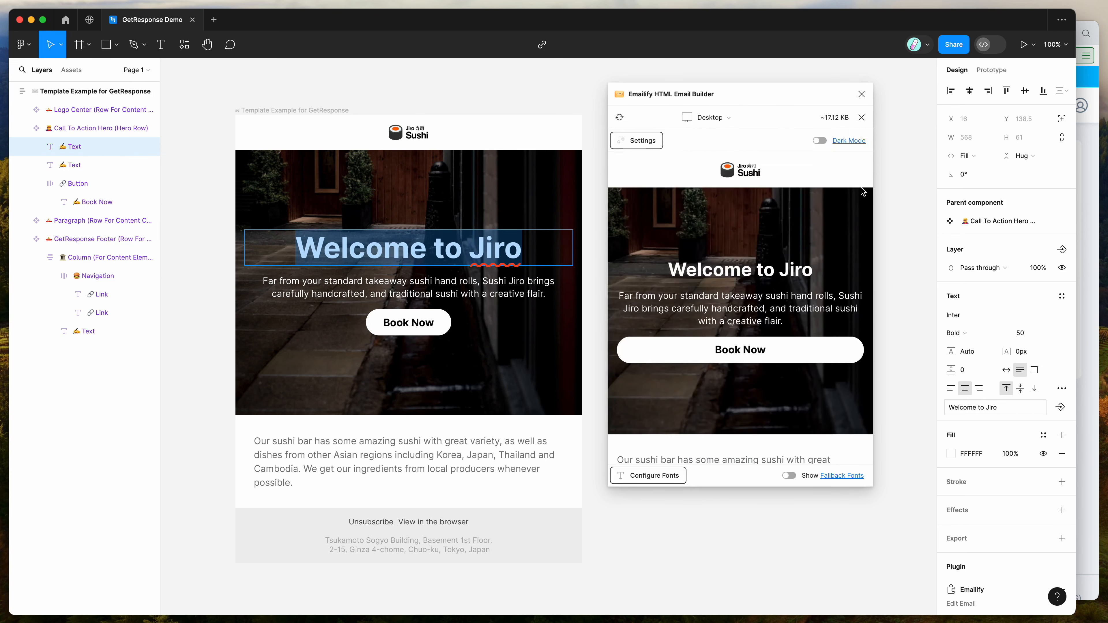
Step: Widen the plugin window to view the desktop preview, then close the preview
left_click_drag(715, 279, 895, 298)
left_click(783, 297)
scroll(807, 291, "down", 3)
scroll(934, 240, "up", 3)
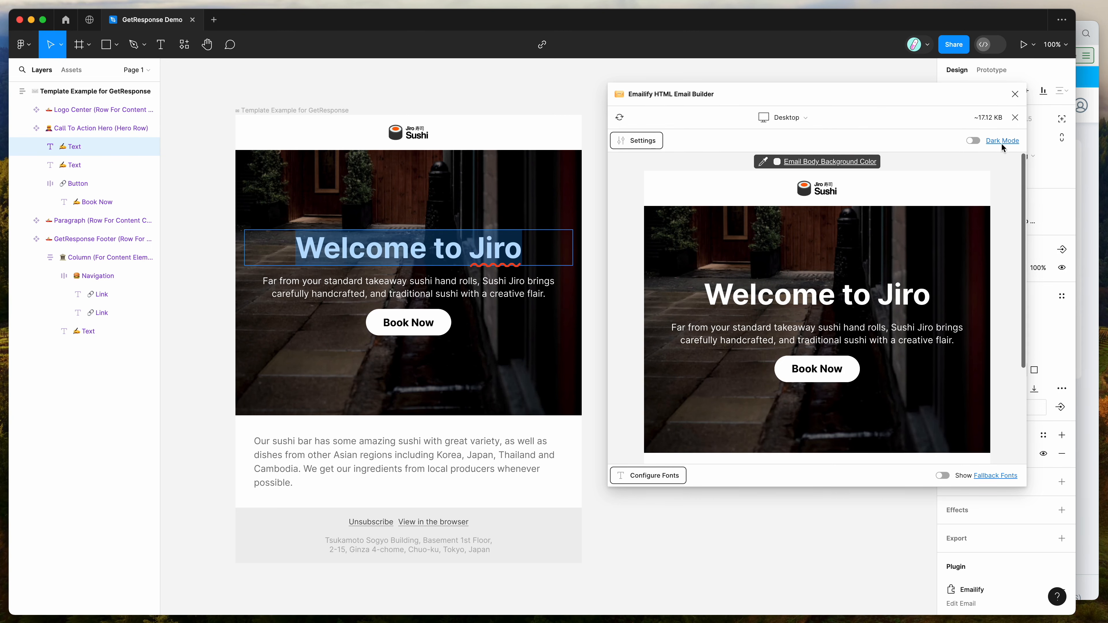
left_click(1015, 117)
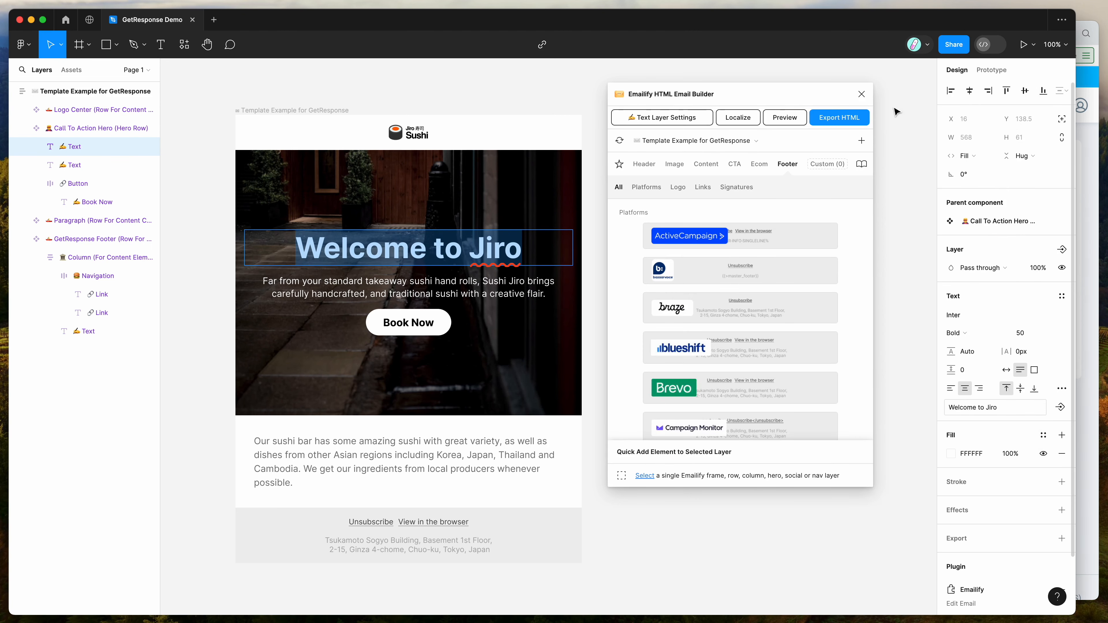
Step: Open the HTML export and choose GetResponse as the export platform
left_click(833, 119)
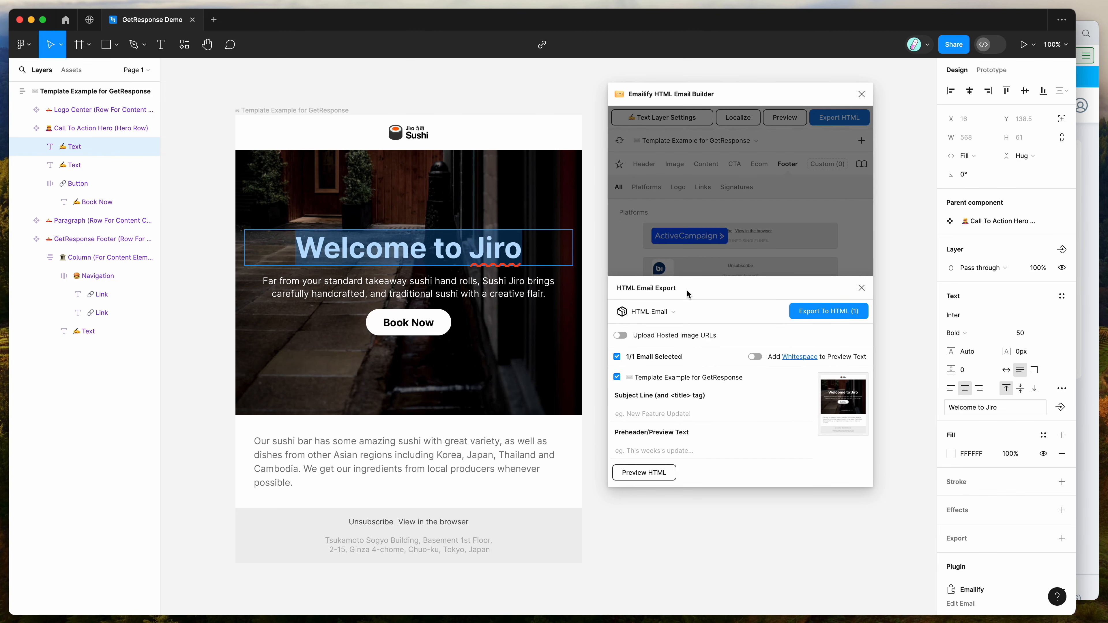
left_click(646, 316)
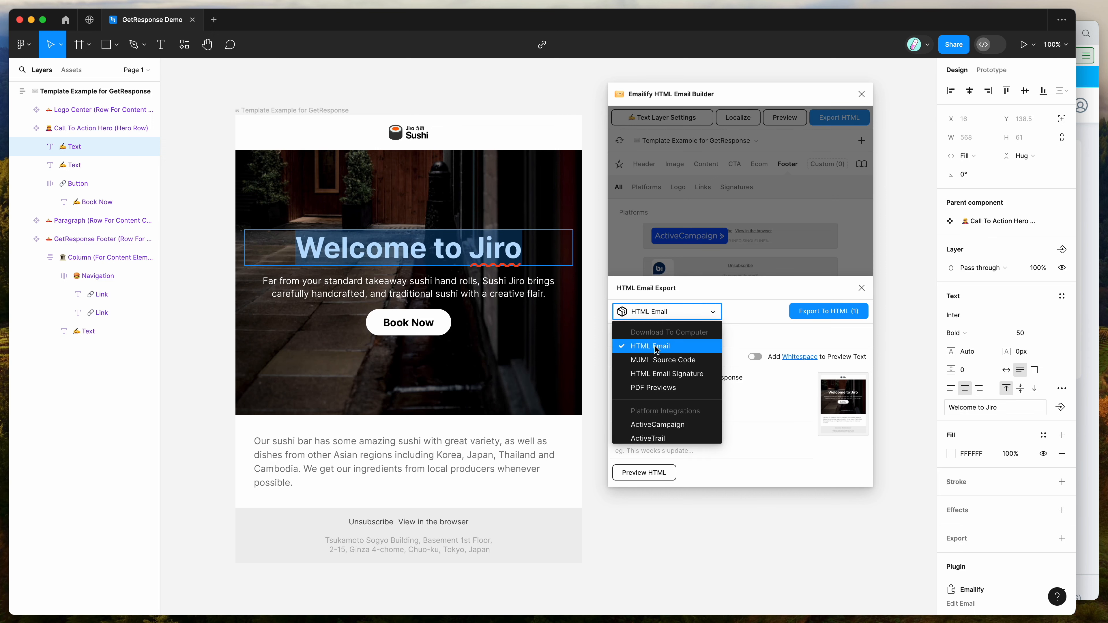
scroll(656, 349, "down", 6)
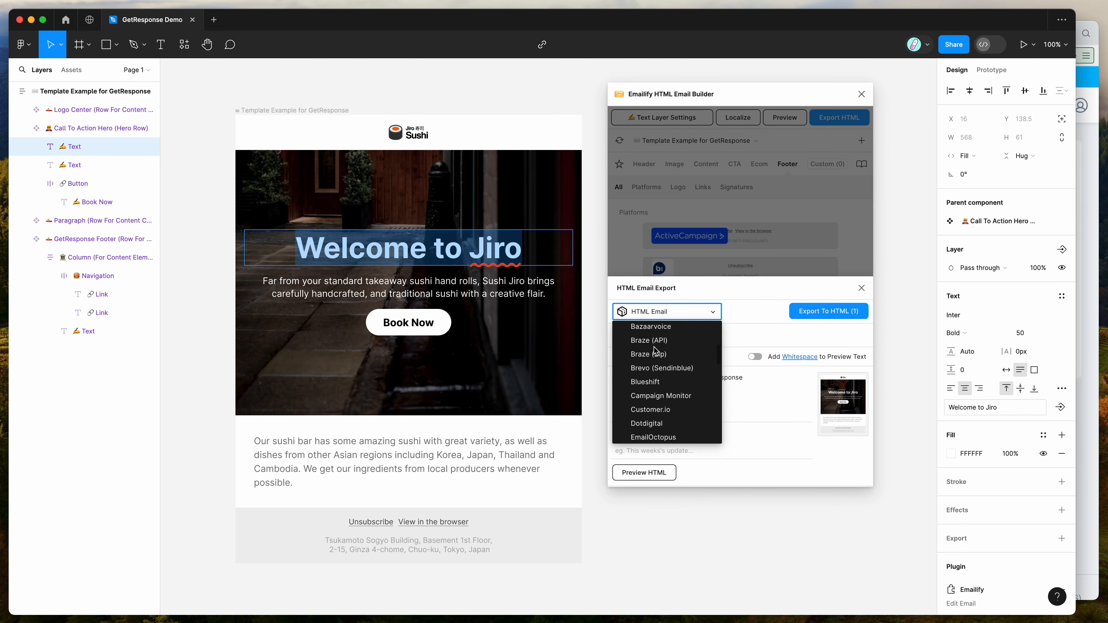
scroll(656, 354, "down", 3)
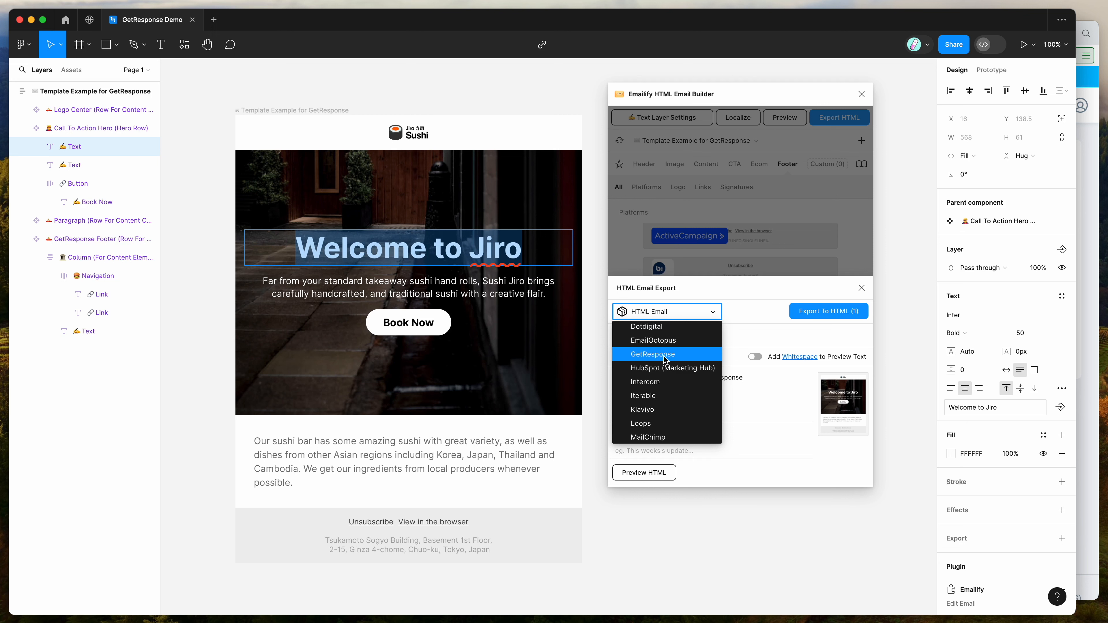
left_click(653, 354)
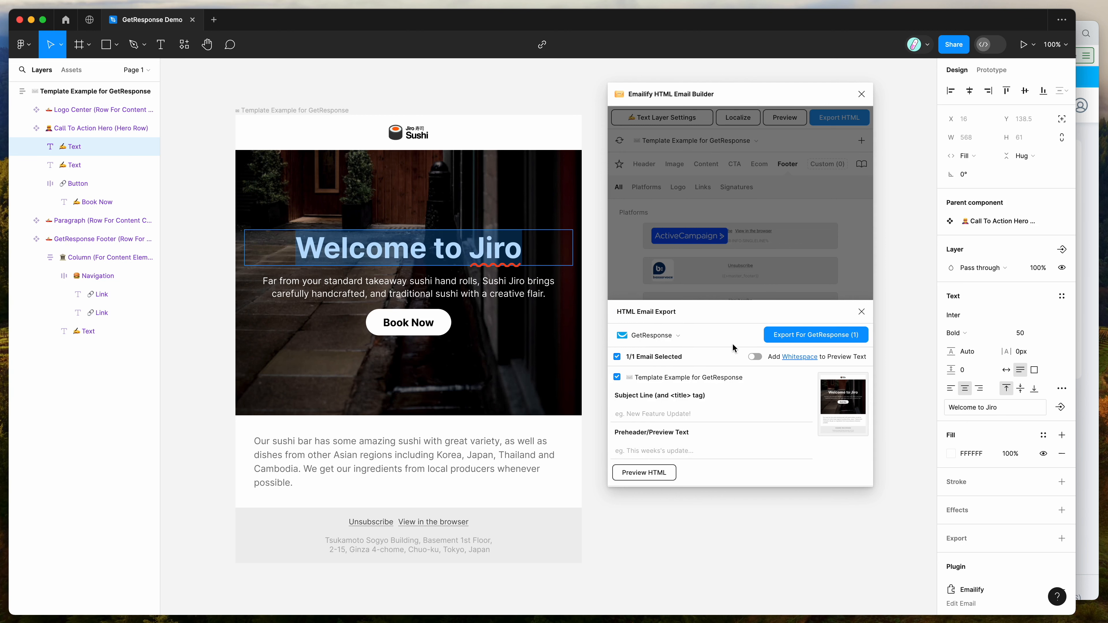
Step: Enter 'Test Subject' as the subject line and 'Test preheader' as the preheader text
left_click(692, 413)
left_click(659, 448)
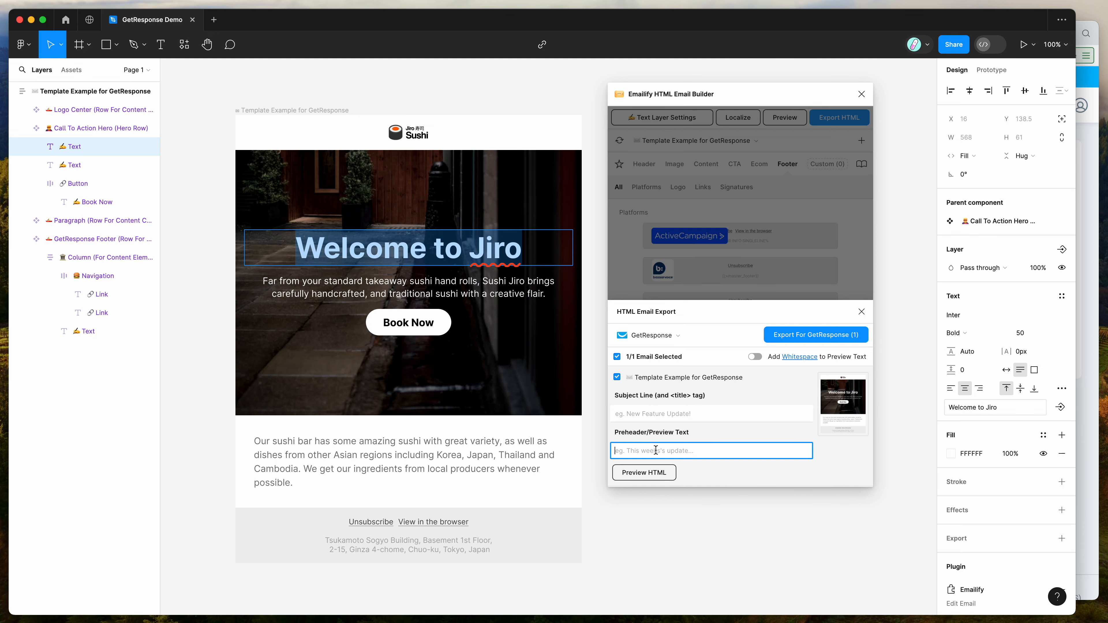
left_click(658, 413)
type("Test S")
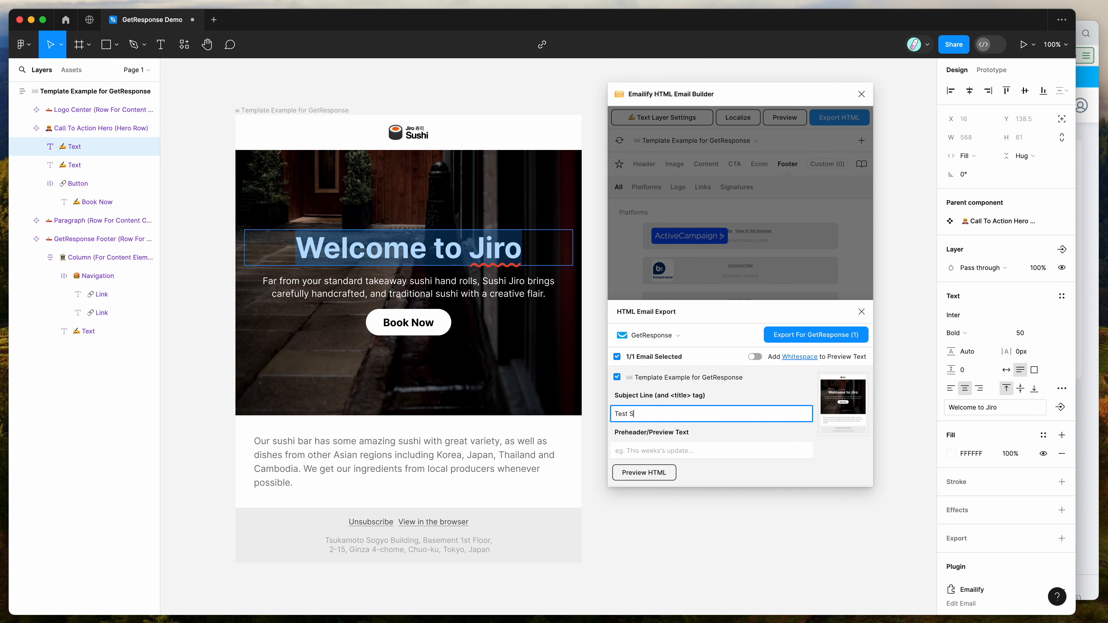
type("ubject")
key("Tab")
type("Te")
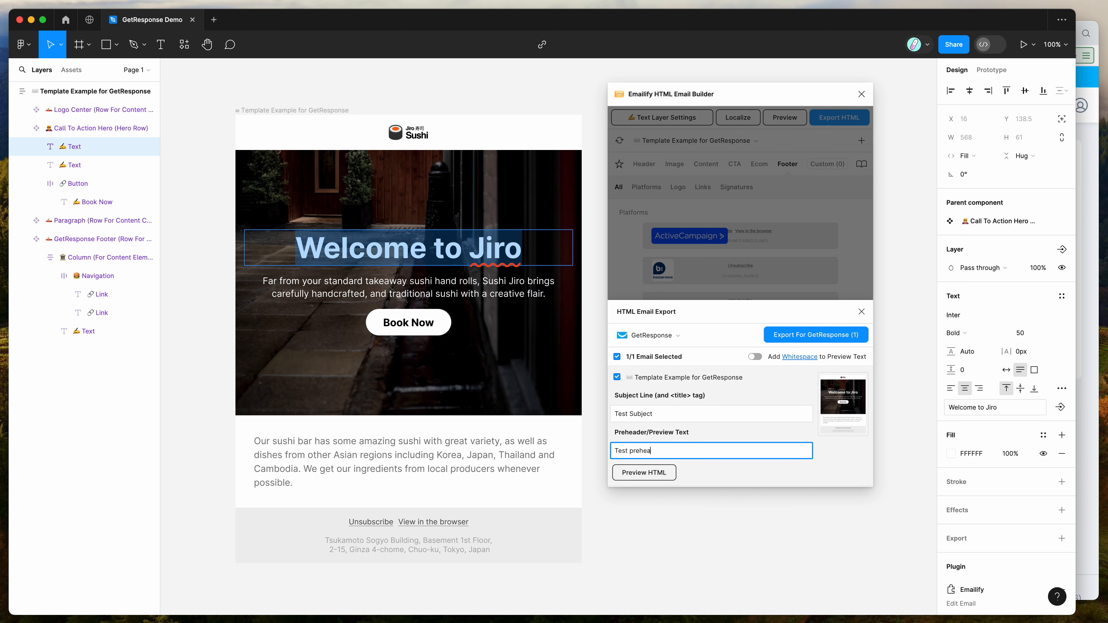
left_click_drag(682, 453, 586, 454)
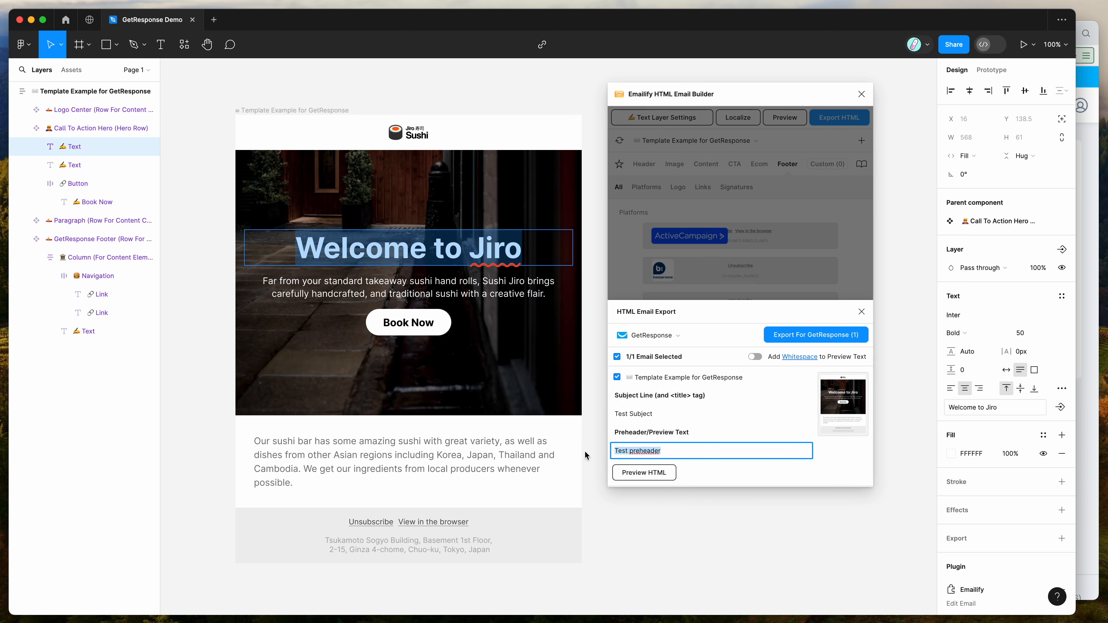
left_click(691, 452)
left_click_drag(696, 451, 583, 453)
left_click(661, 451)
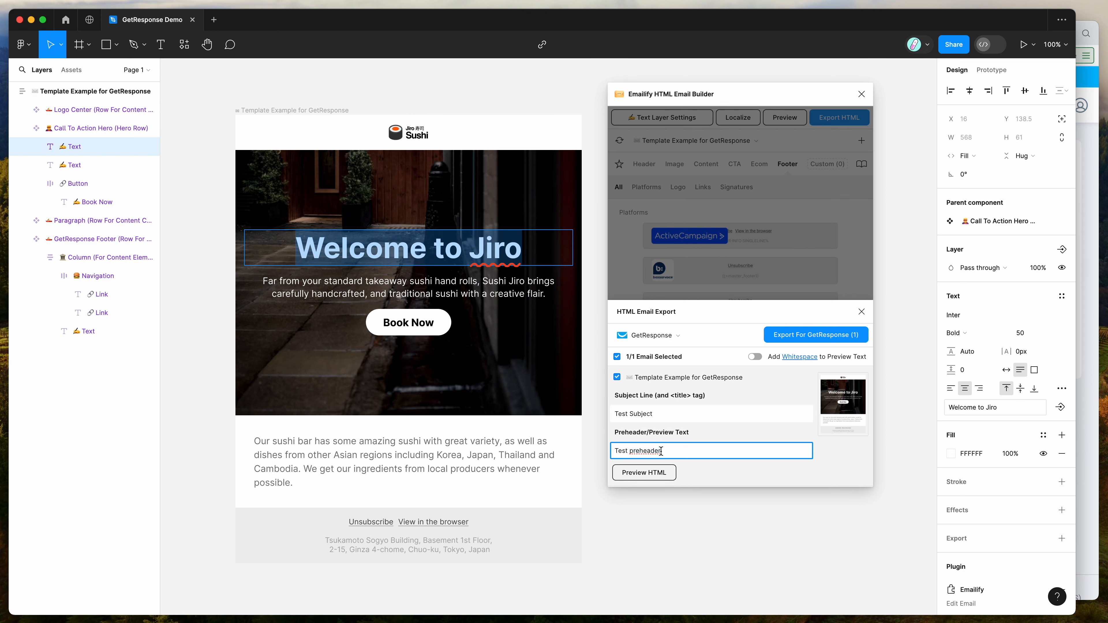
left_click(669, 415)
left_click_drag(681, 413, 602, 417)
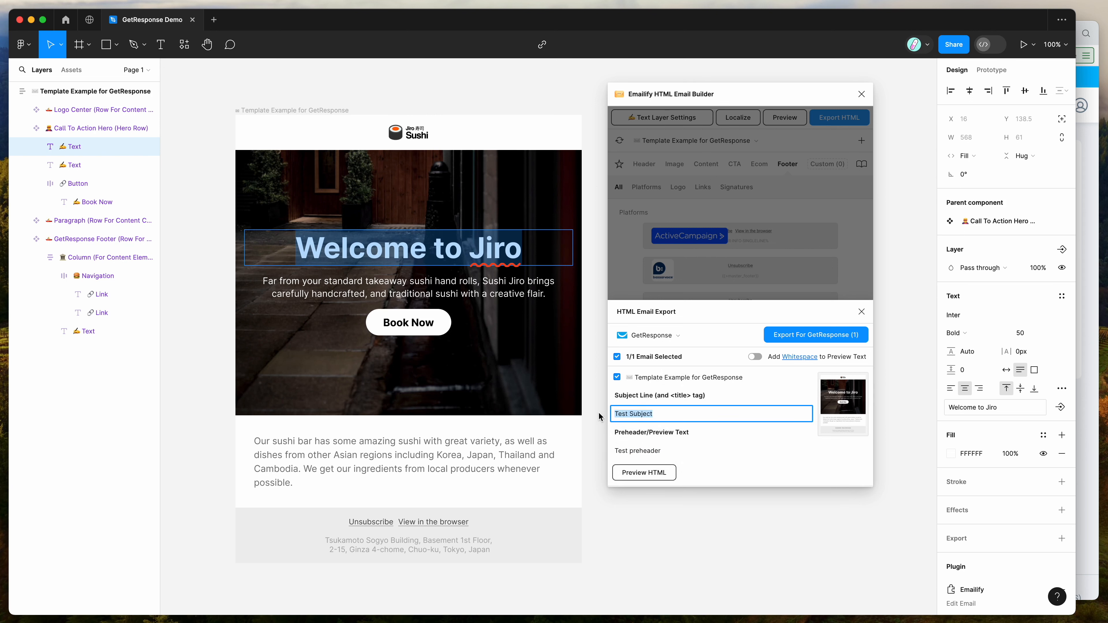
left_click(673, 413)
left_click_drag(673, 413, 602, 418)
left_click(693, 413)
left_click_drag(652, 413, 594, 418)
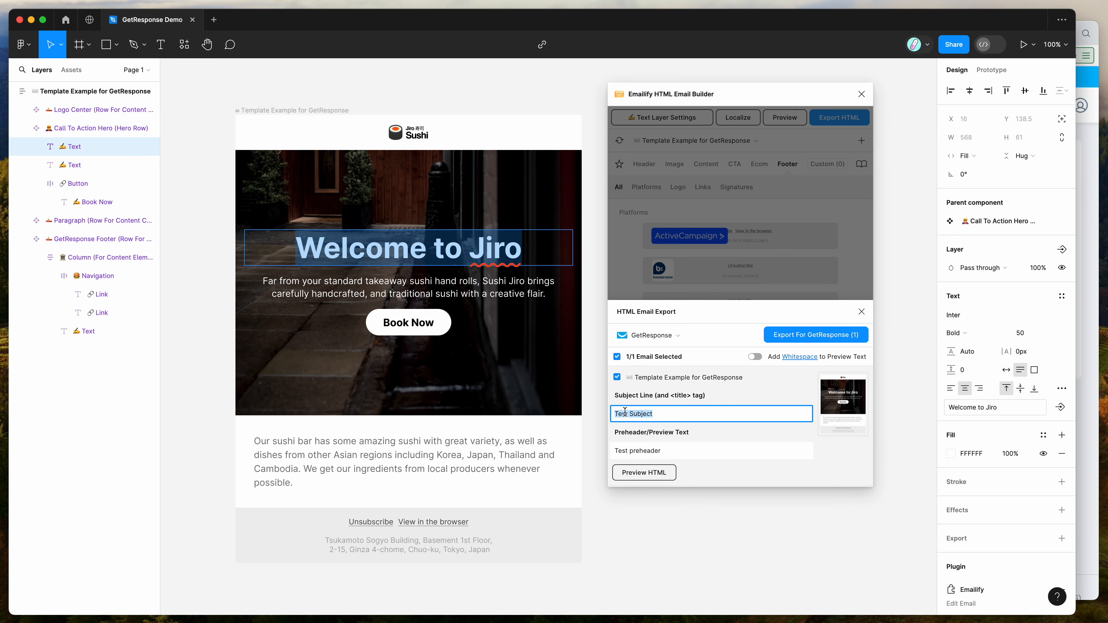
left_click(626, 412)
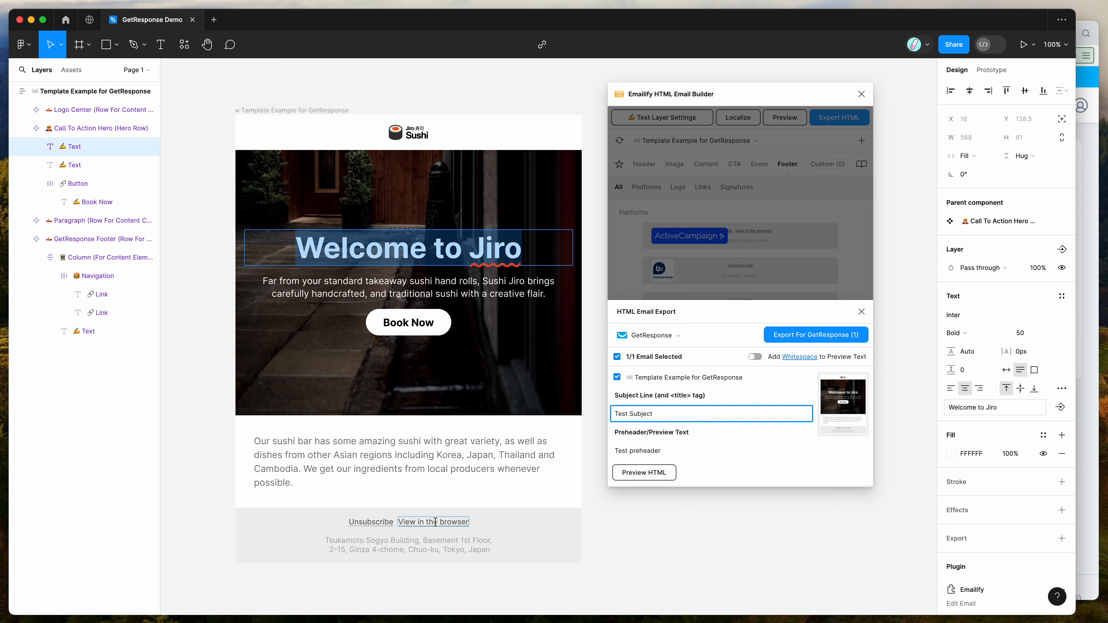
left_click_drag(661, 418, 612, 416)
left_click_drag(672, 396, 599, 416)
left_click(730, 344)
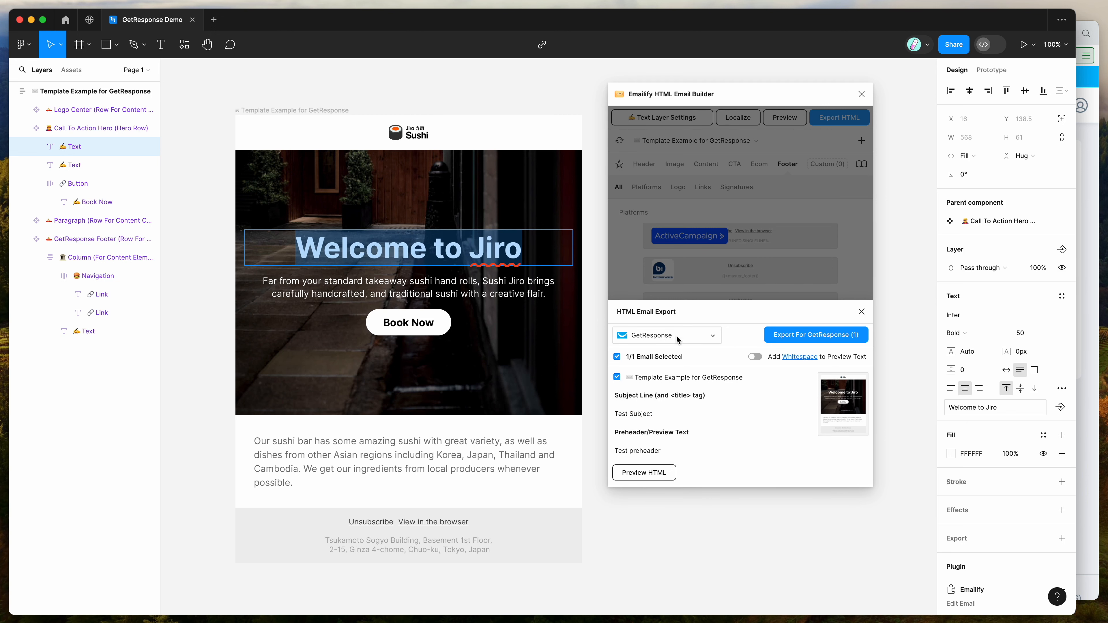
Step: Export the email for GetResponse and download the resulting .zip file
left_click(807, 337)
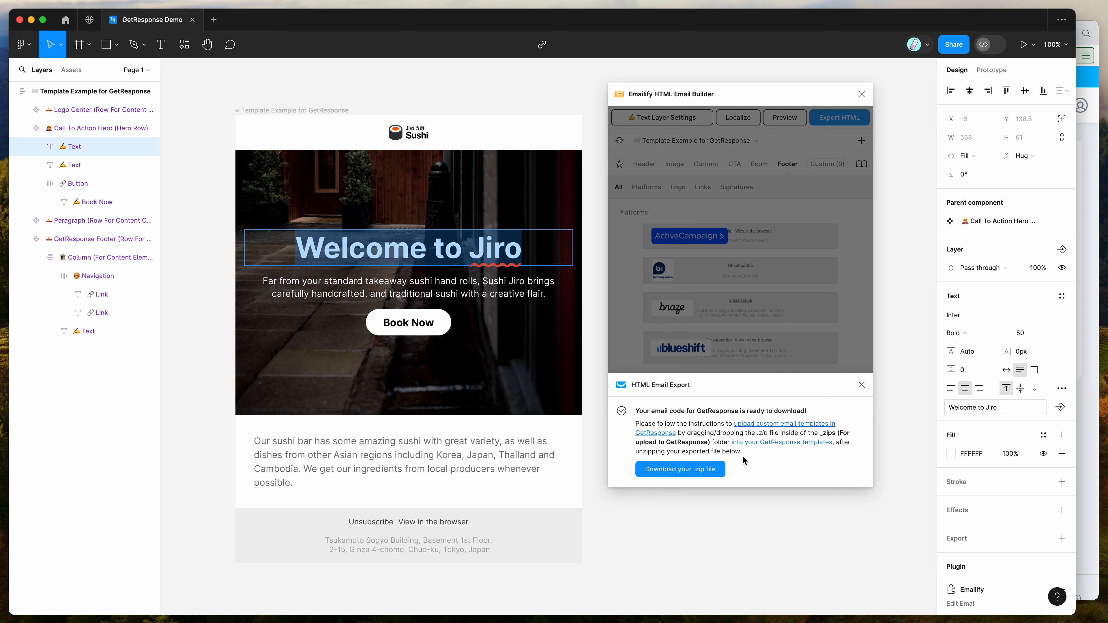
left_click(676, 472)
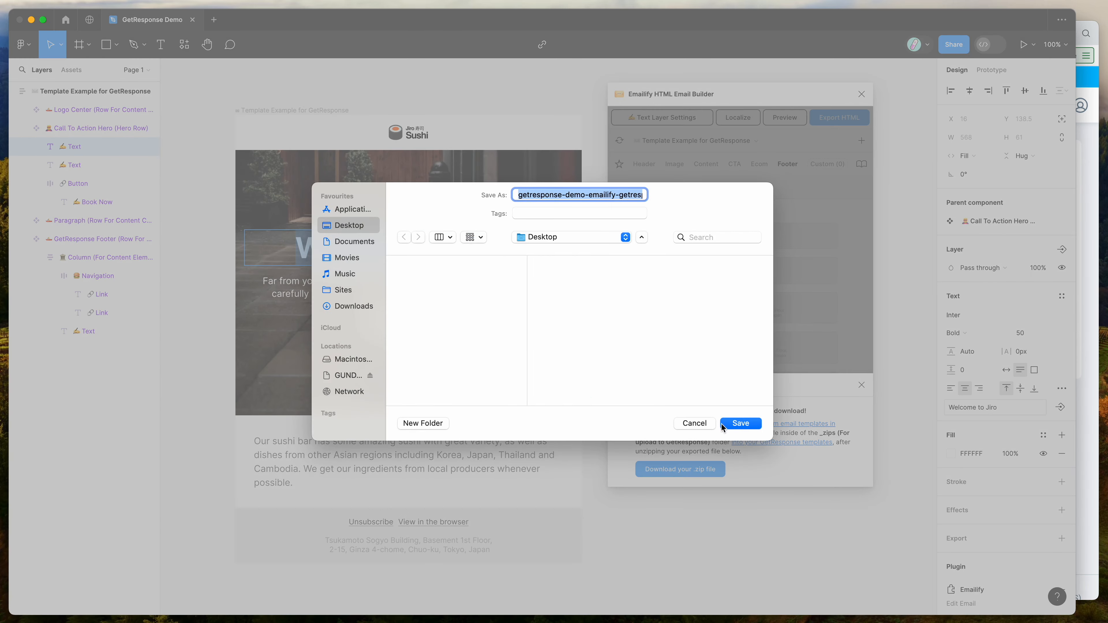
left_click(723, 426)
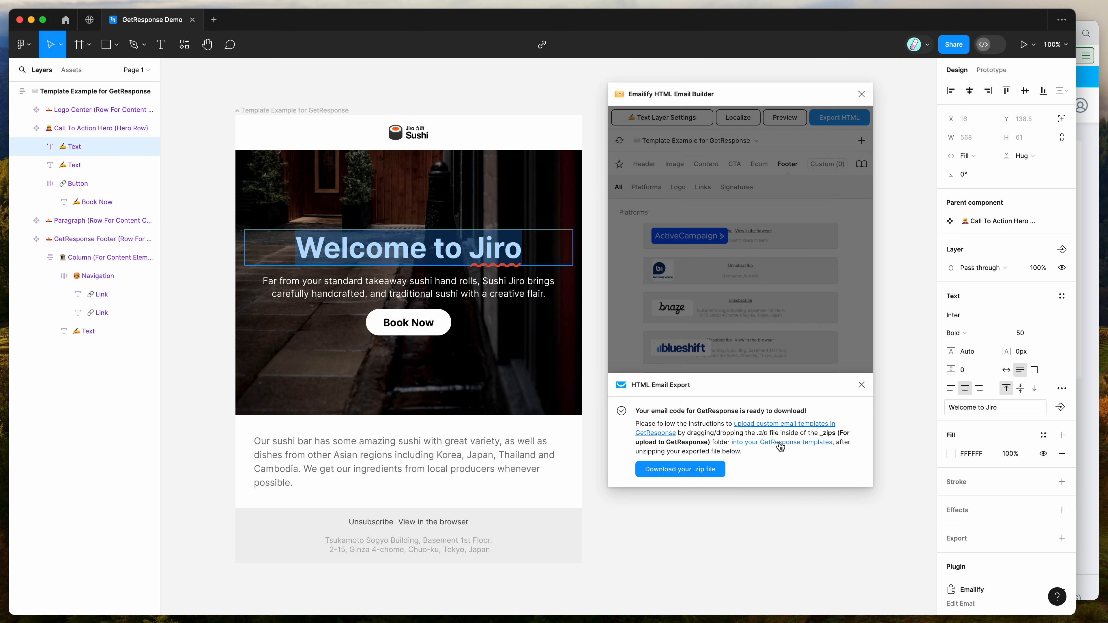
left_click(1090, 446)
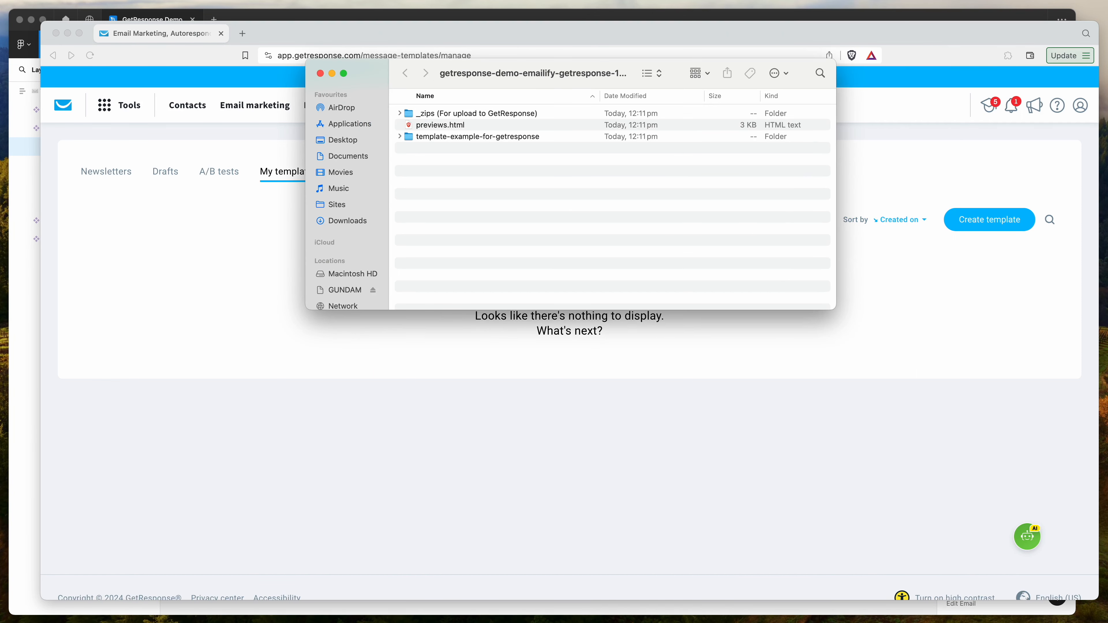
Step: Open the downloaded export folder and expand the '_zips (For upload to GetResponse)' folder to locate the template zip
left_click_drag(565, 74, 833, 178)
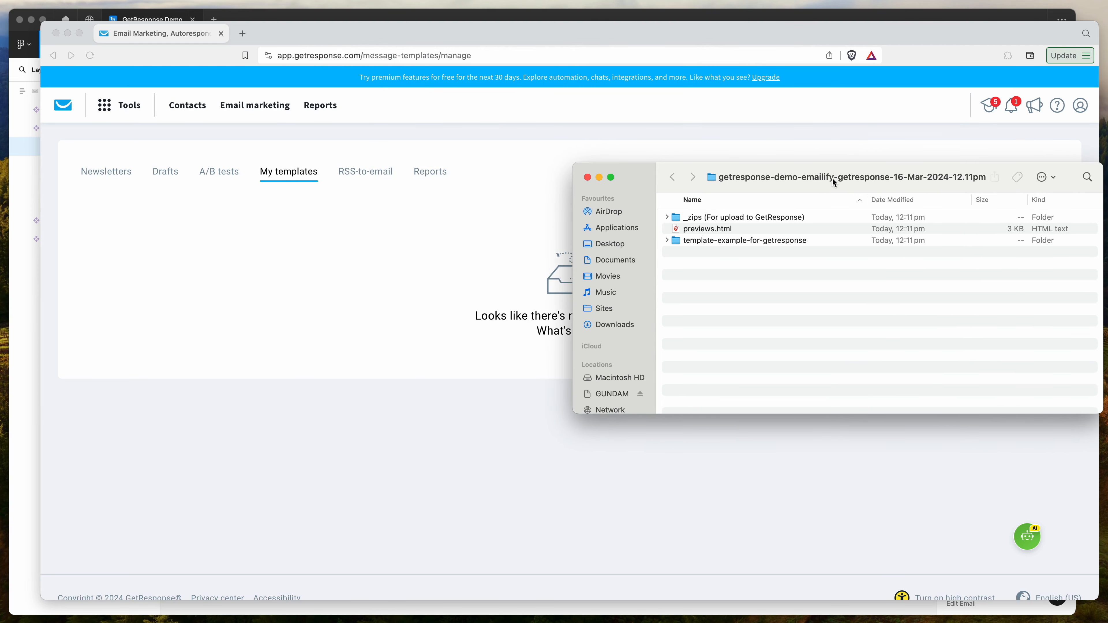
left_click_drag(775, 179, 761, 180)
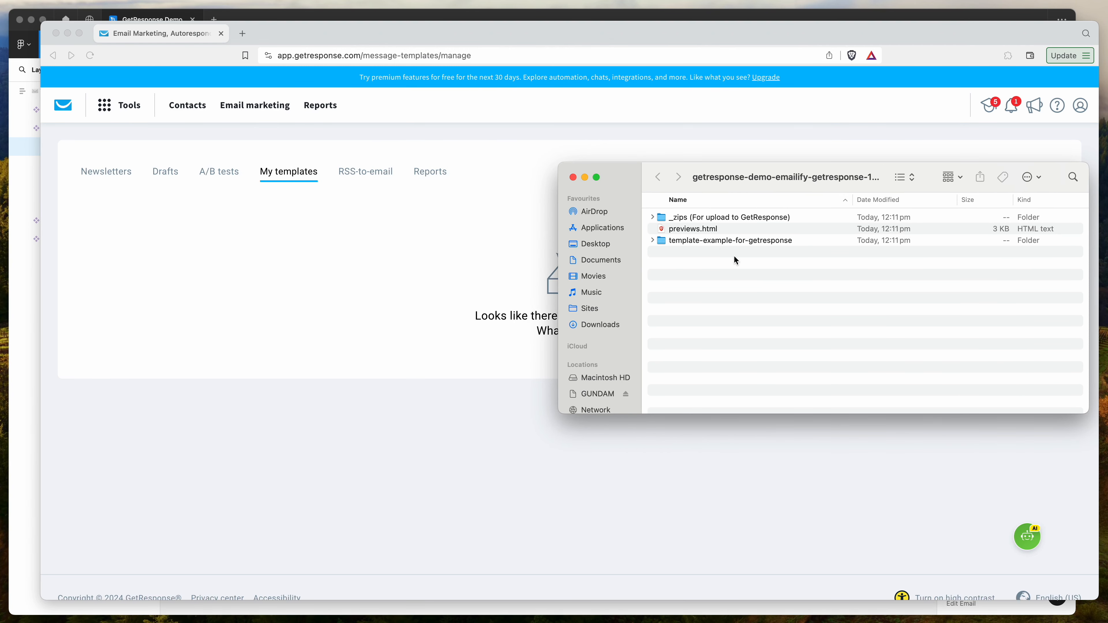
left_click(703, 230)
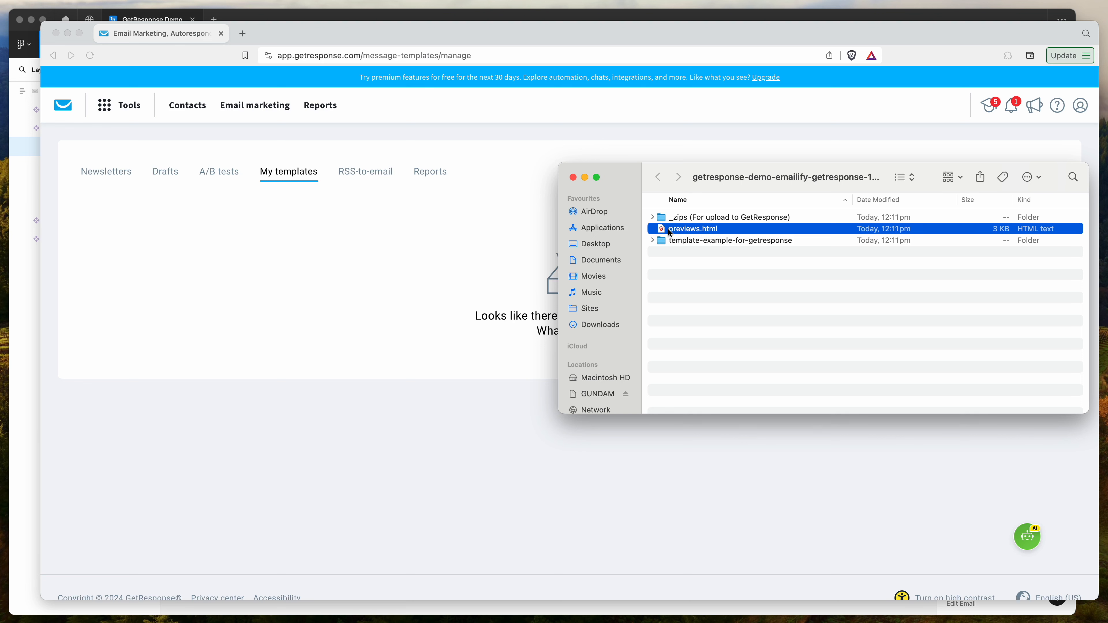
left_click(688, 220)
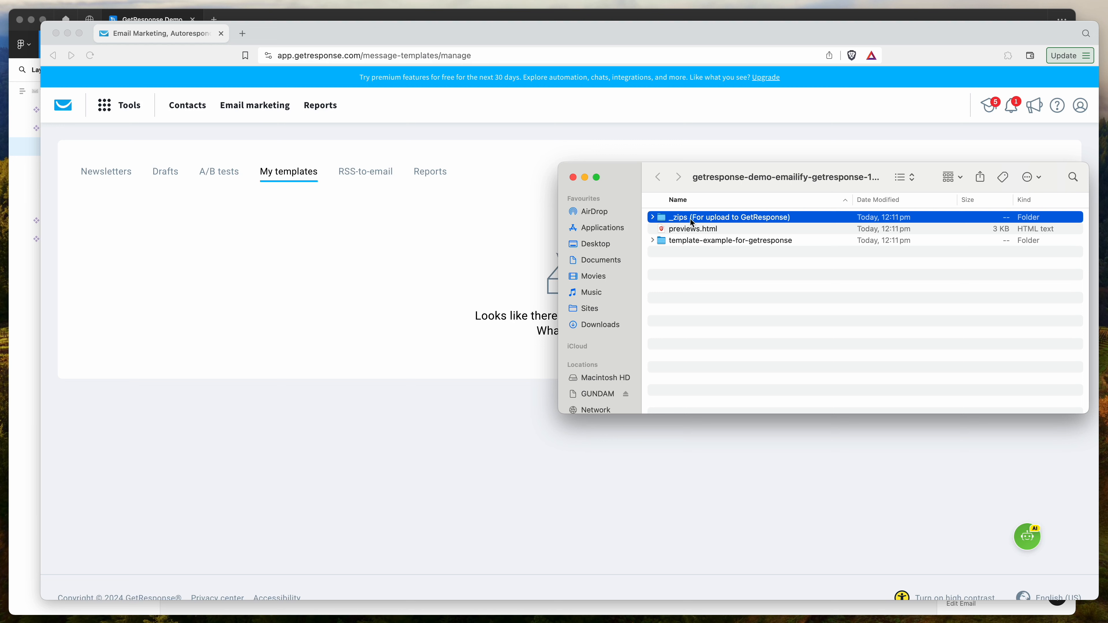
left_click(653, 218)
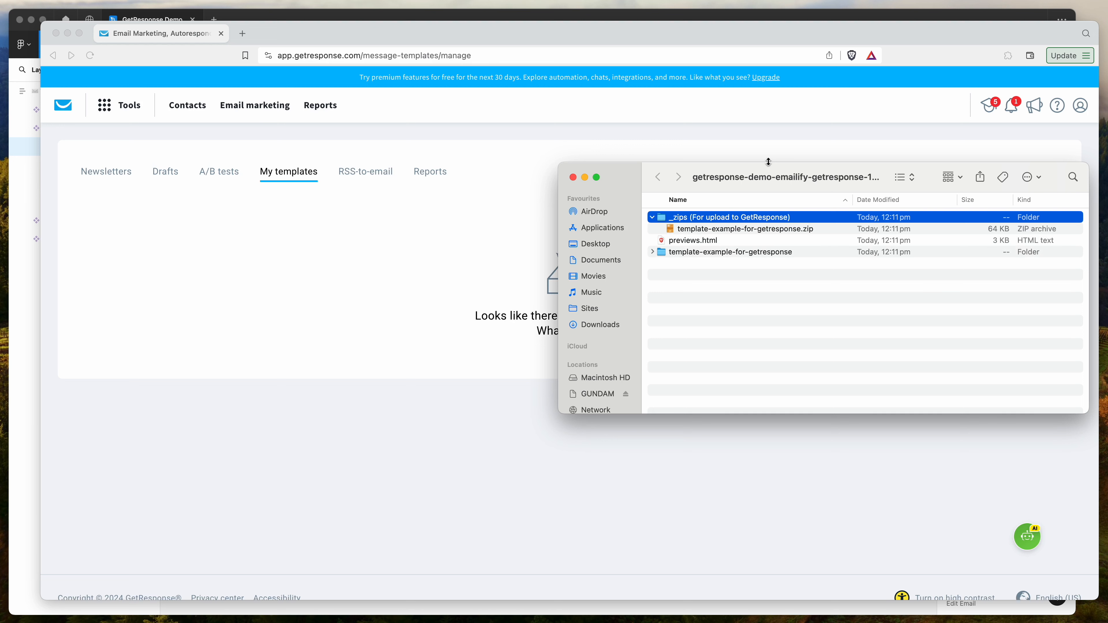
left_click(723, 233)
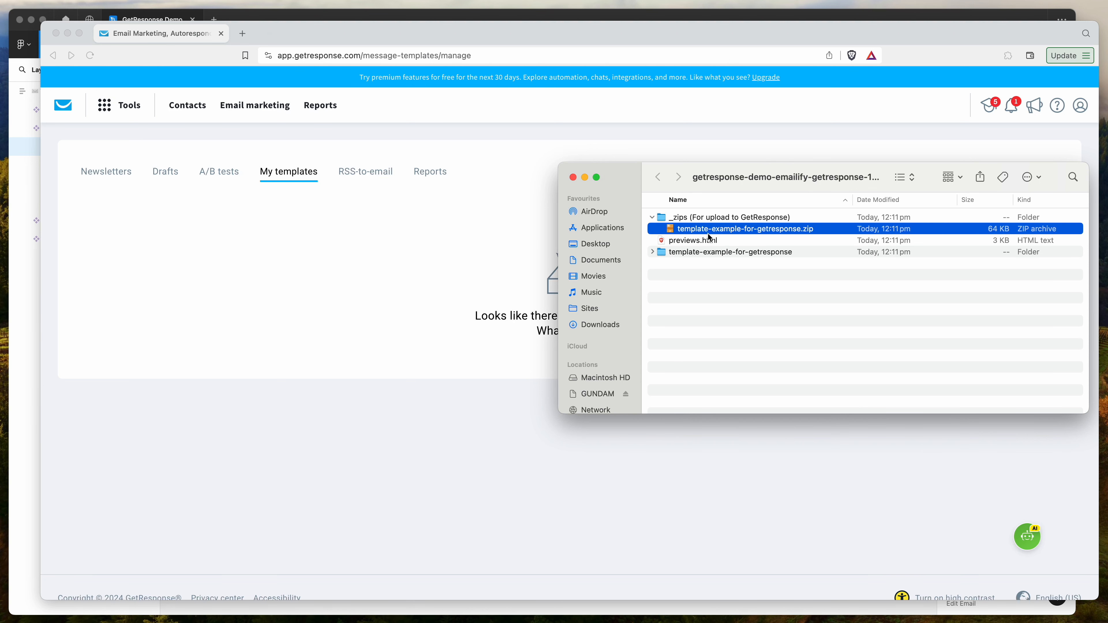
Step: Expand the template-example-for-getresponse folder and examine its img folder, index.html and plain-text version
left_click_drag(743, 181, 794, 322)
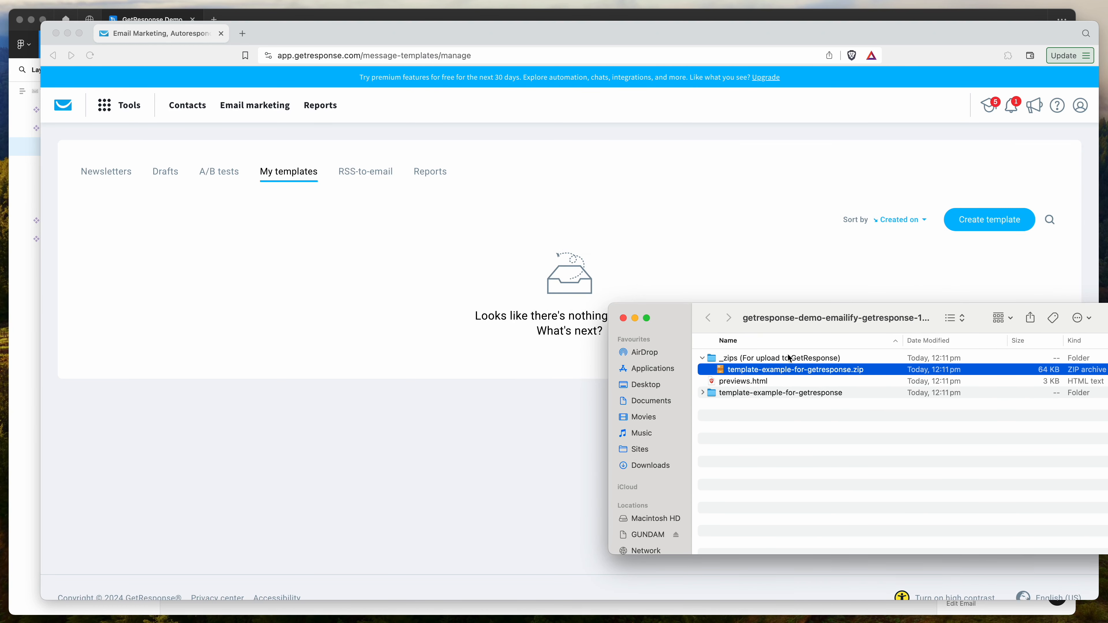
left_click(706, 393)
left_click(703, 392)
left_click(740, 419)
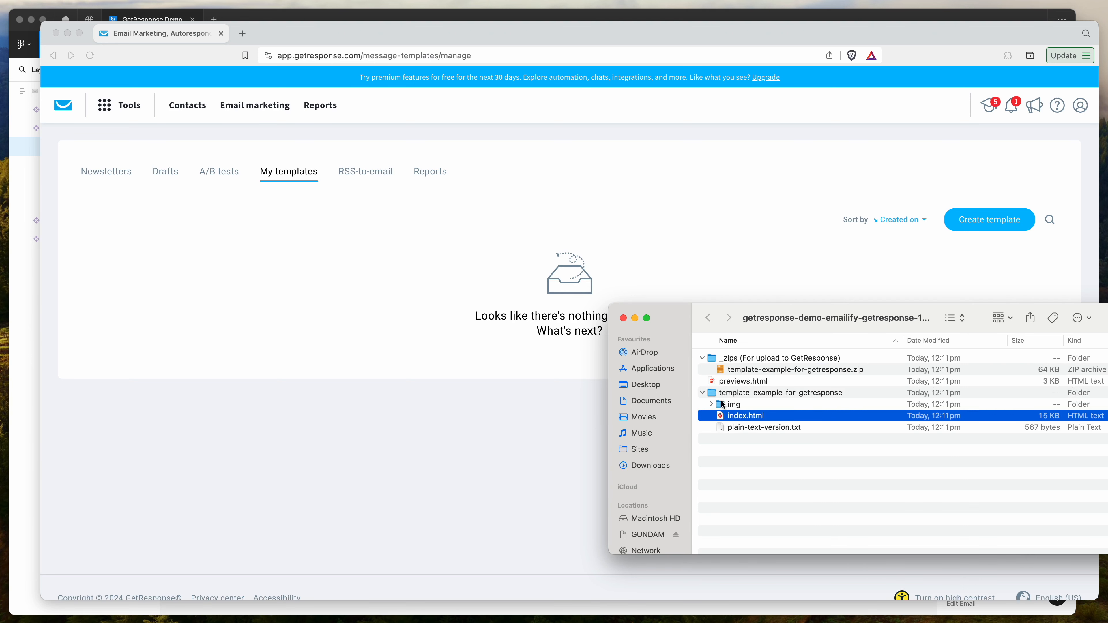
left_click(723, 405)
left_click(738, 420)
left_click(738, 406)
left_click(769, 371)
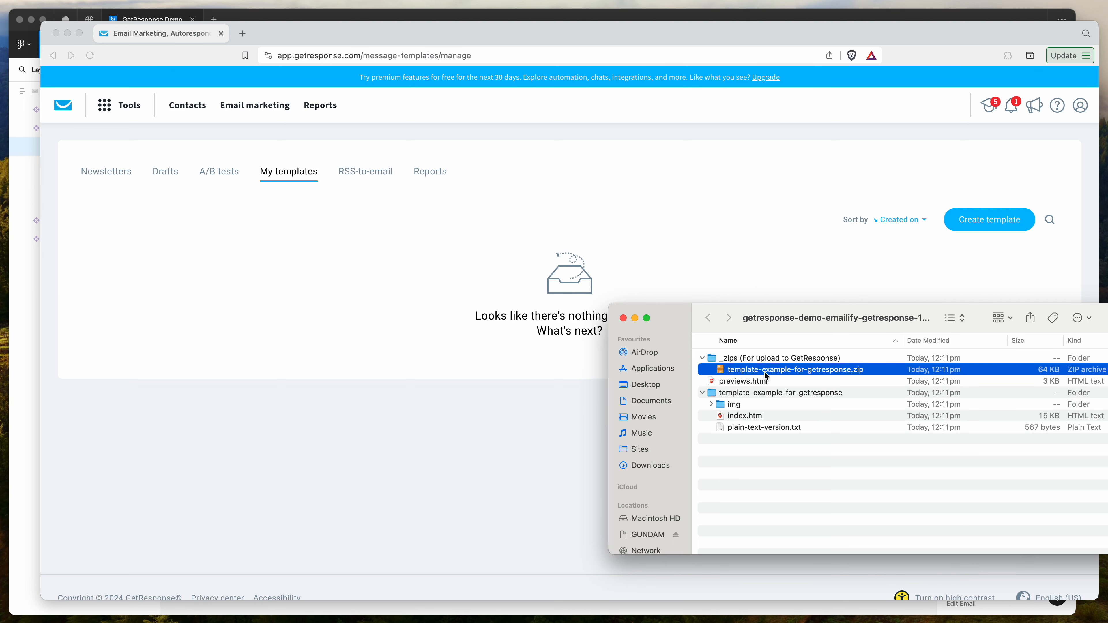
left_click(702, 393)
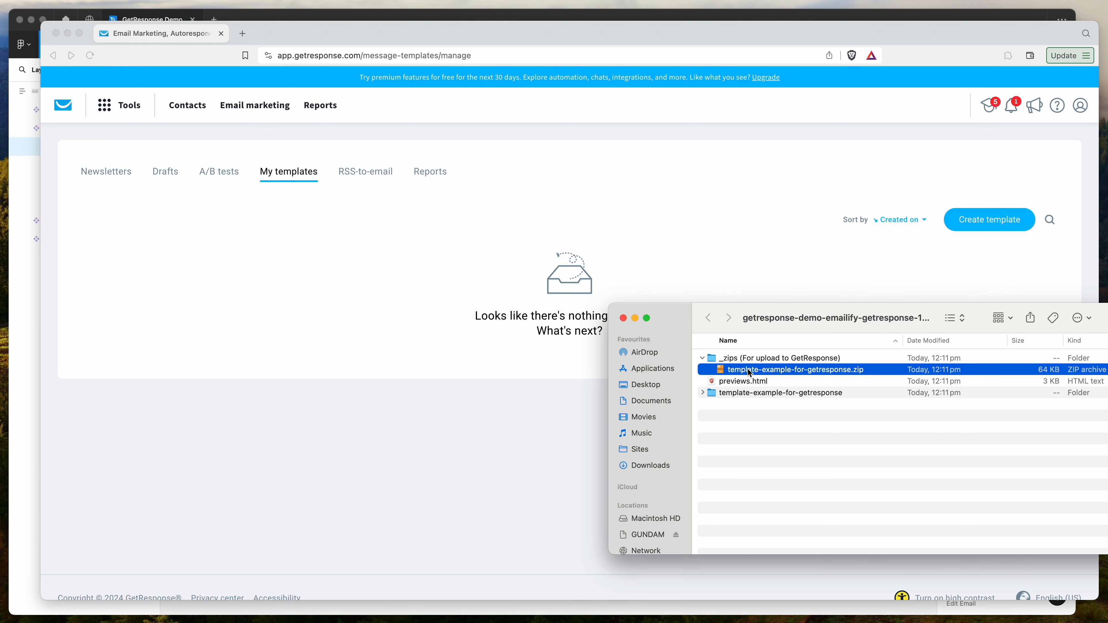
Step: Start creating a new GetResponse template named 'Test Template from Figma'
left_click(782, 277)
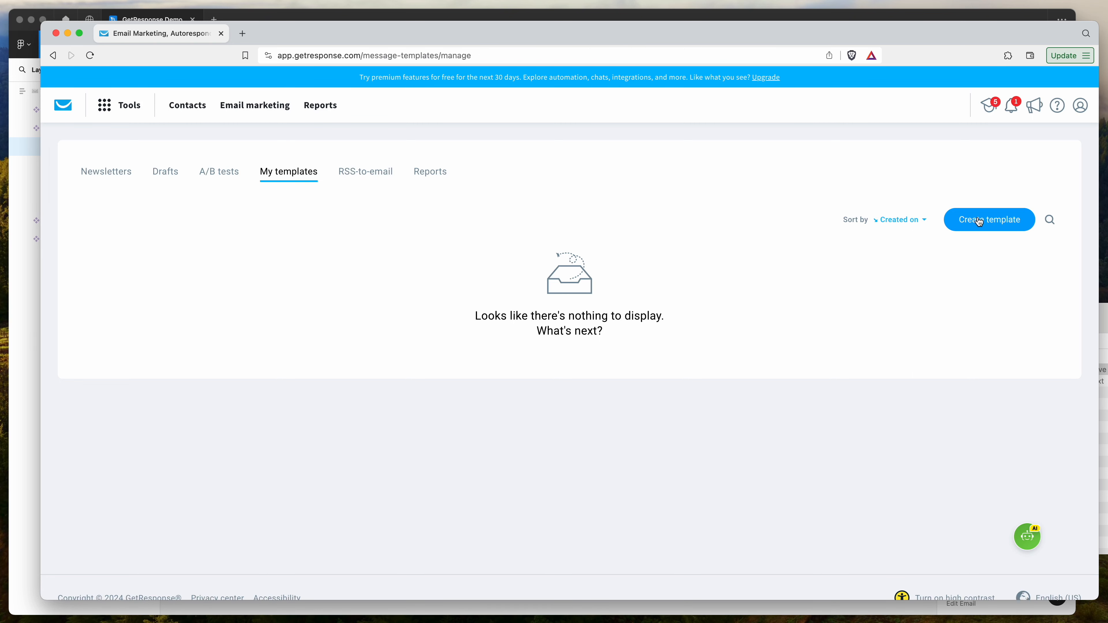
left_click(979, 222)
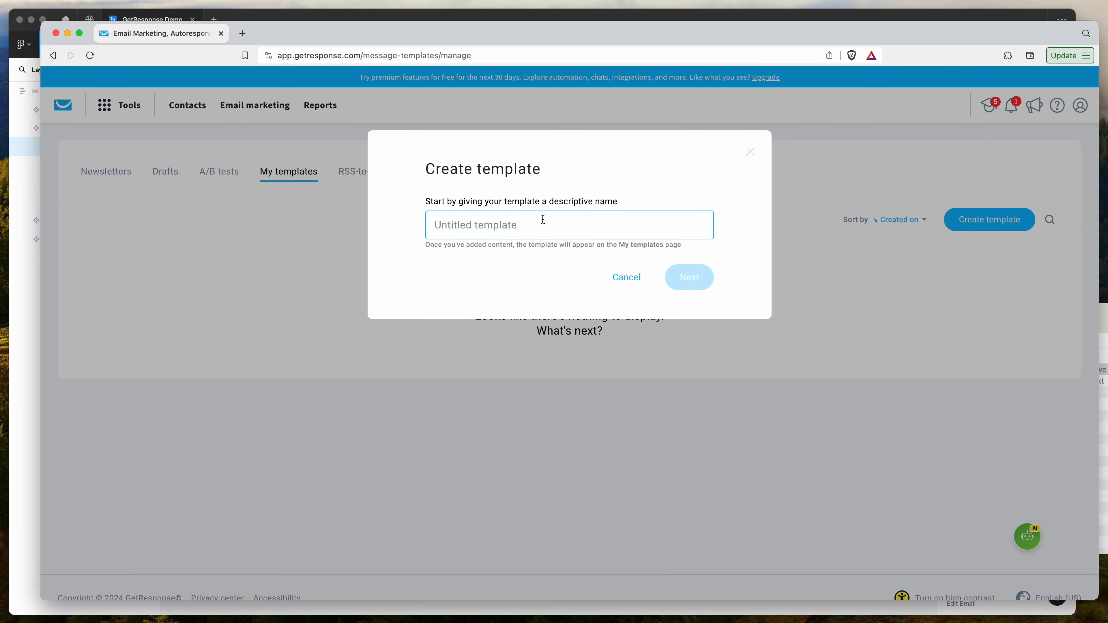
type("Test Template from Figma")
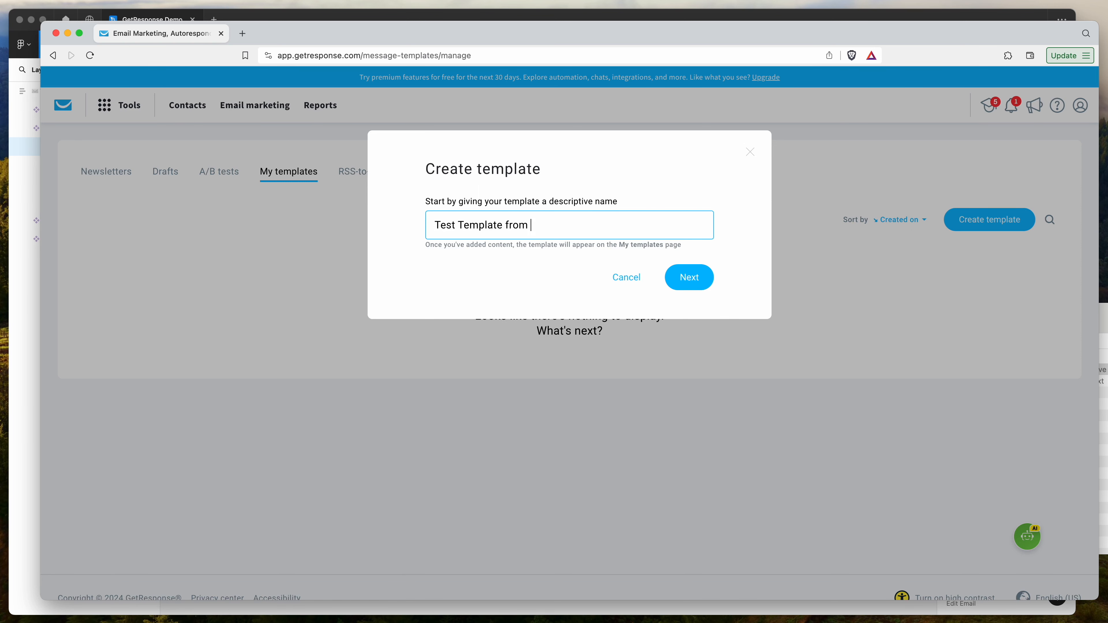
left_click(676, 272)
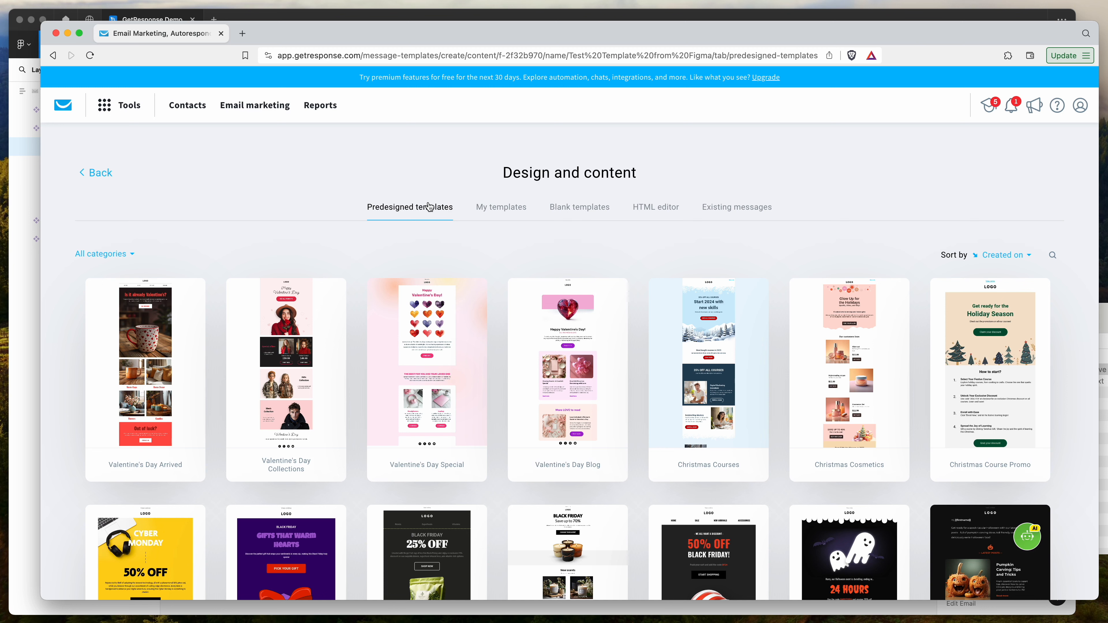
Step: Choose to build the template by uploading a ZIP file in the HTML editor
left_click(497, 208)
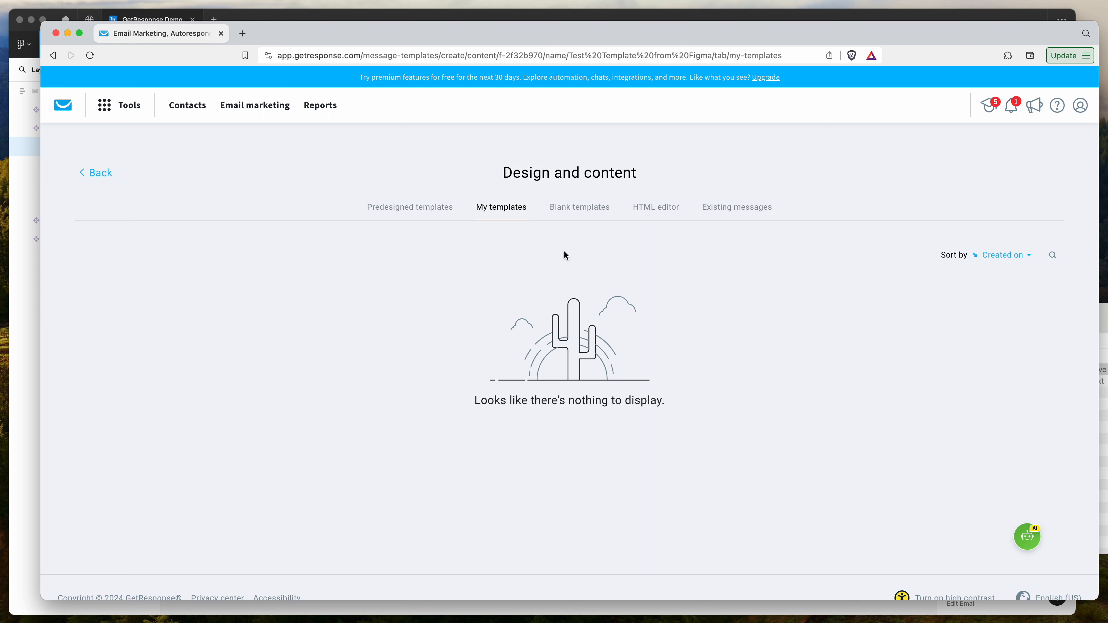
left_click(661, 213)
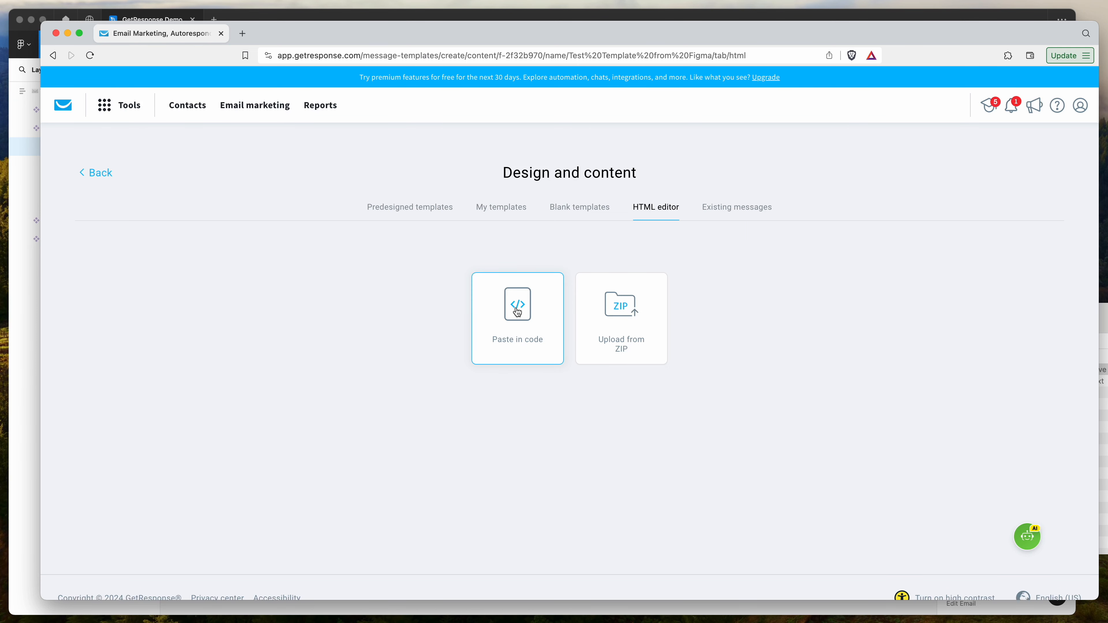
left_click(619, 322)
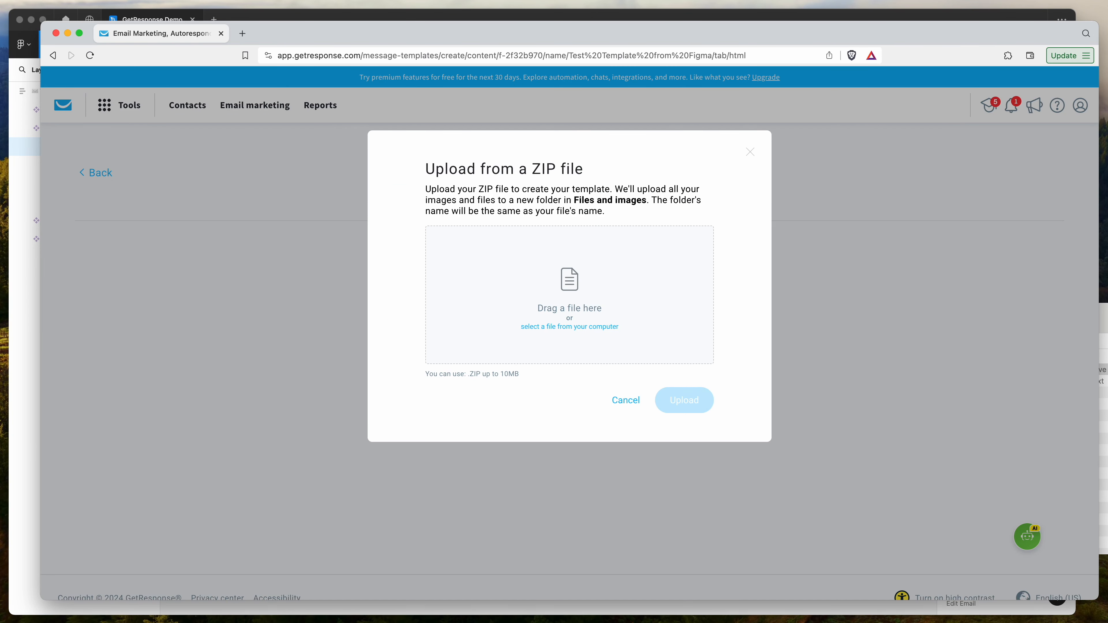
Step: Drag template-example-for-getresponse.zip from the export folder into the upload dialog and upload it
left_click(1104, 345)
left_click_drag(858, 317, 888, 337)
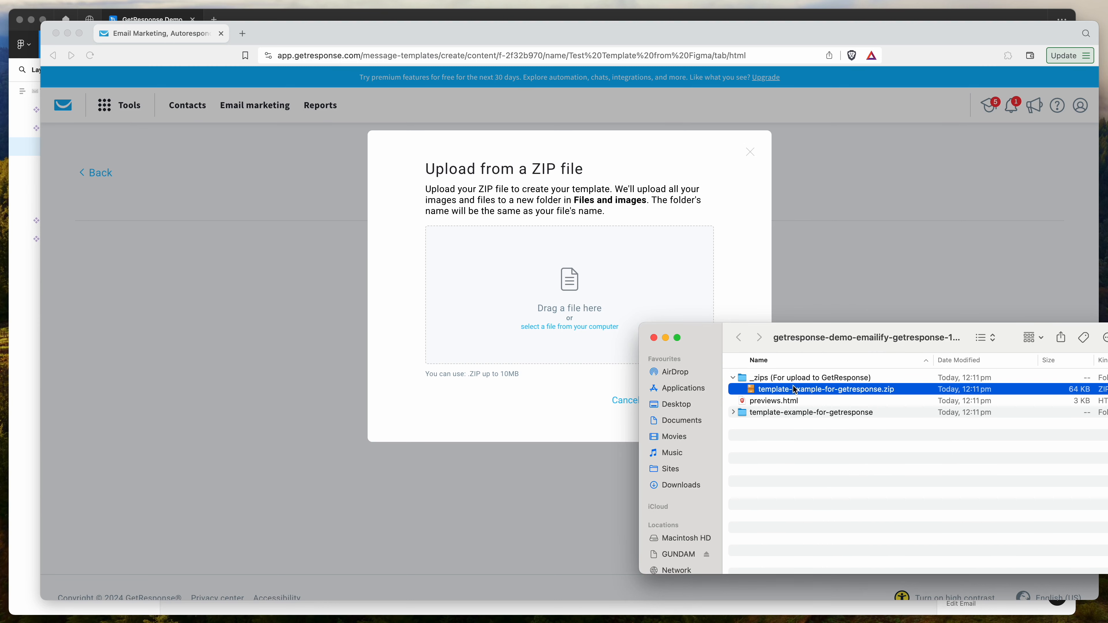
left_click(754, 379)
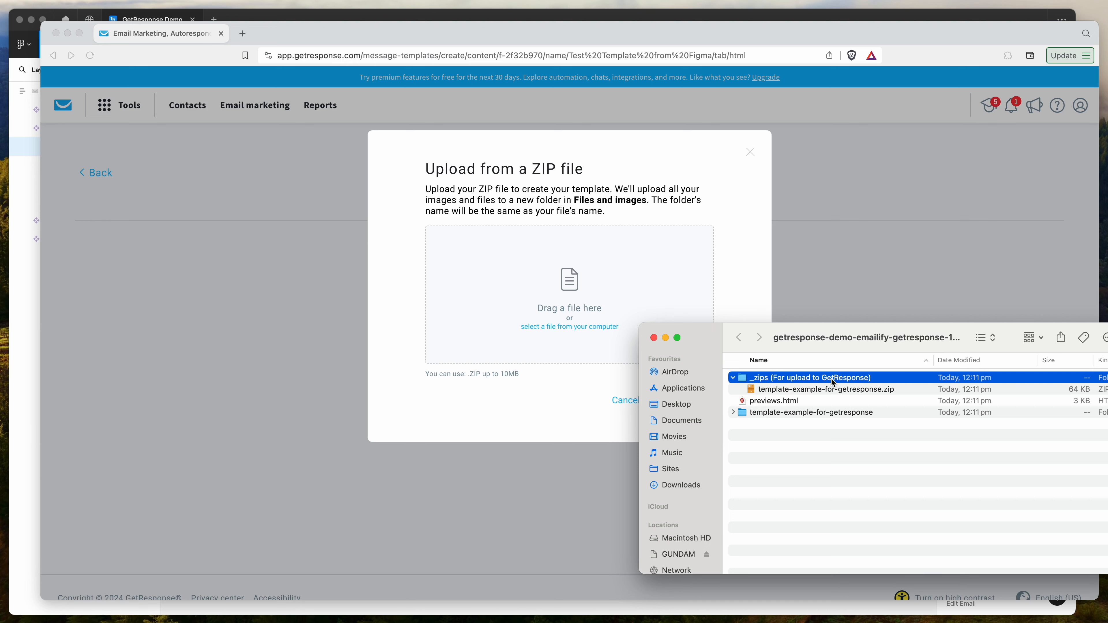
left_click(804, 389)
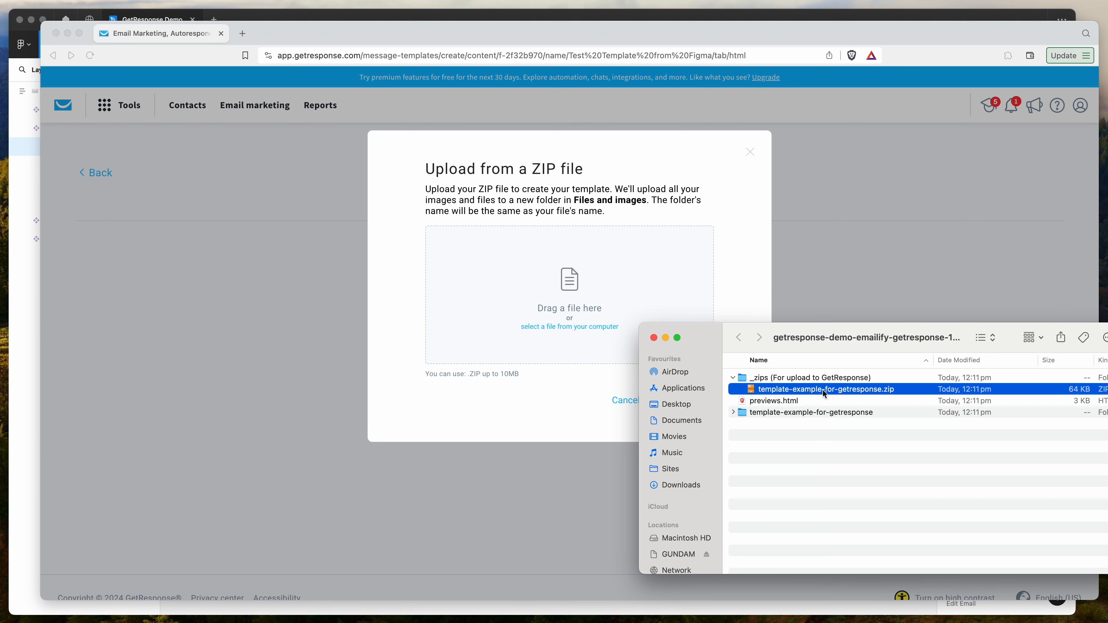
left_click_drag(855, 389, 564, 301)
left_click(729, 279)
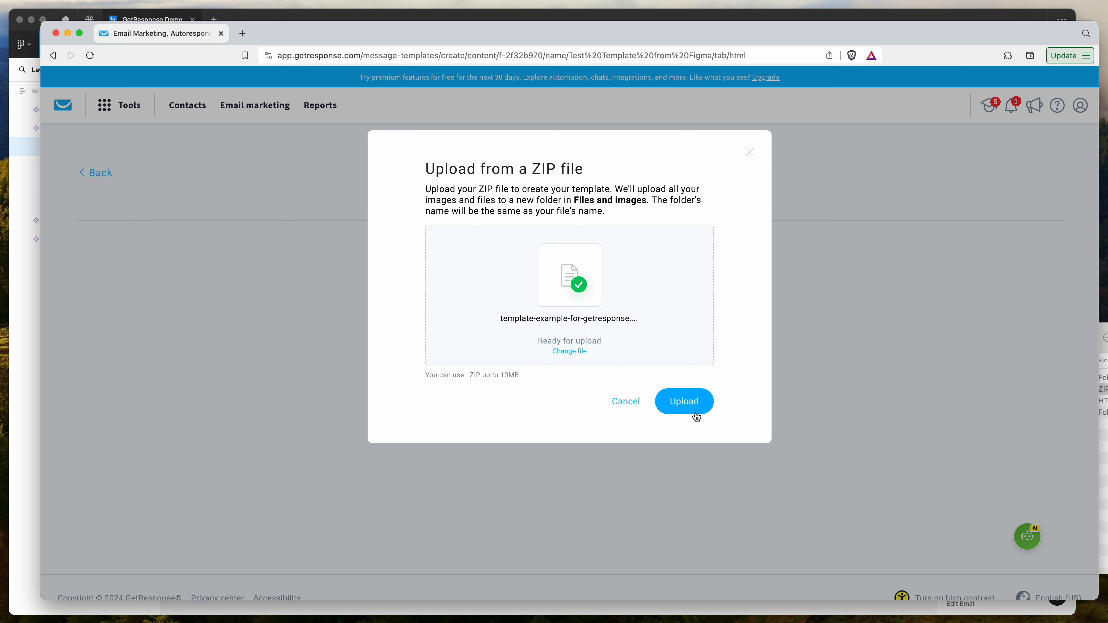
left_click(688, 408)
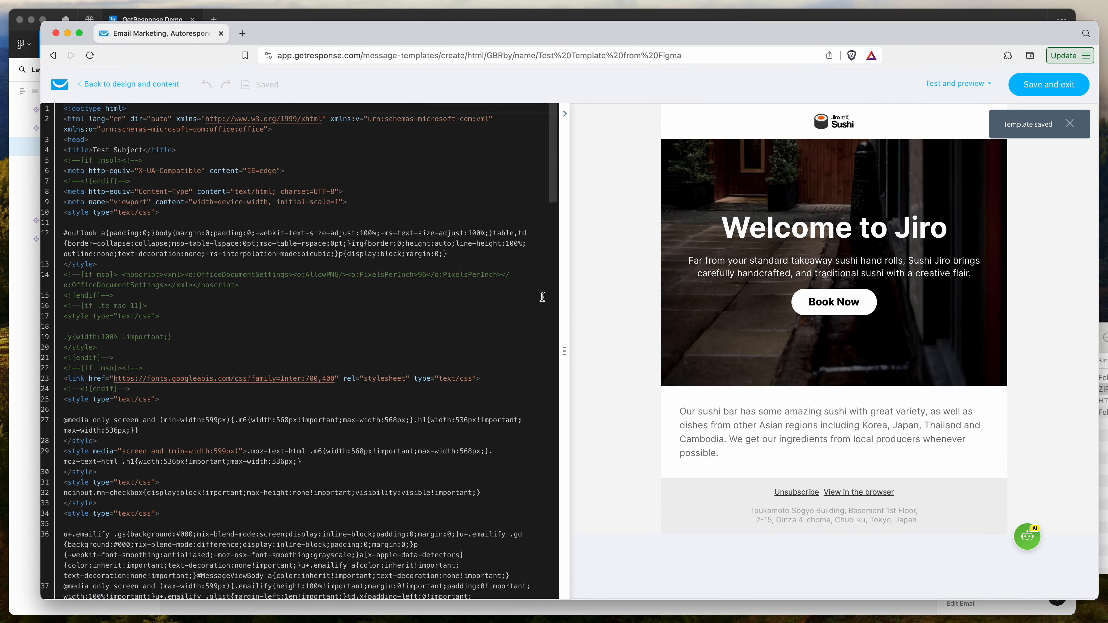
Step: Examine the imported HTML code and the rendered email preview side by side
scroll(528, 290, "down", 7)
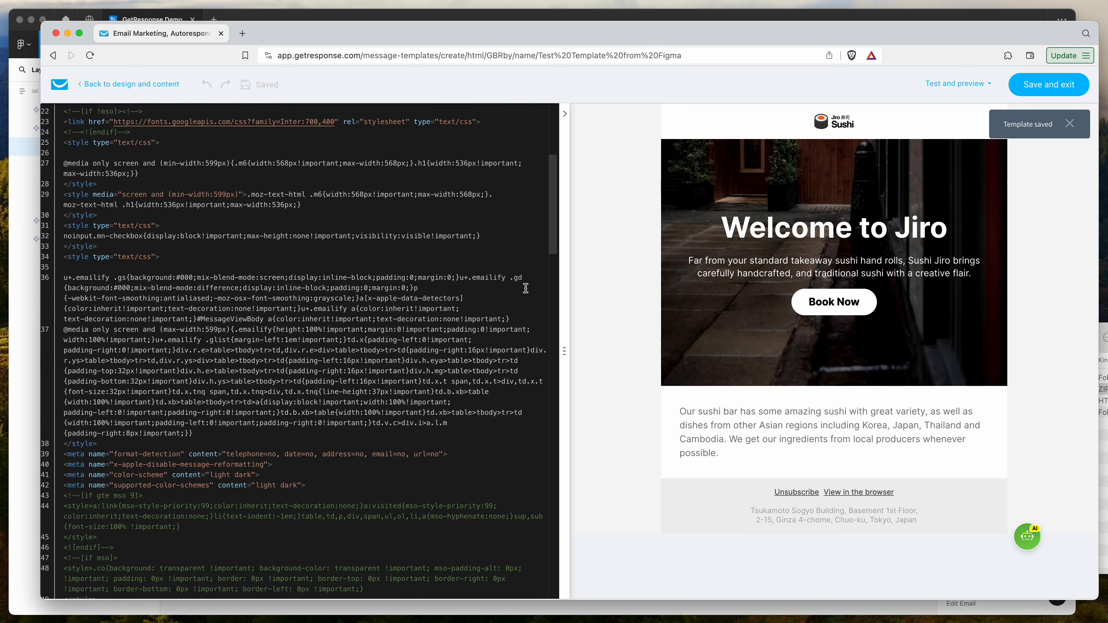
scroll(526, 288, "up", 7)
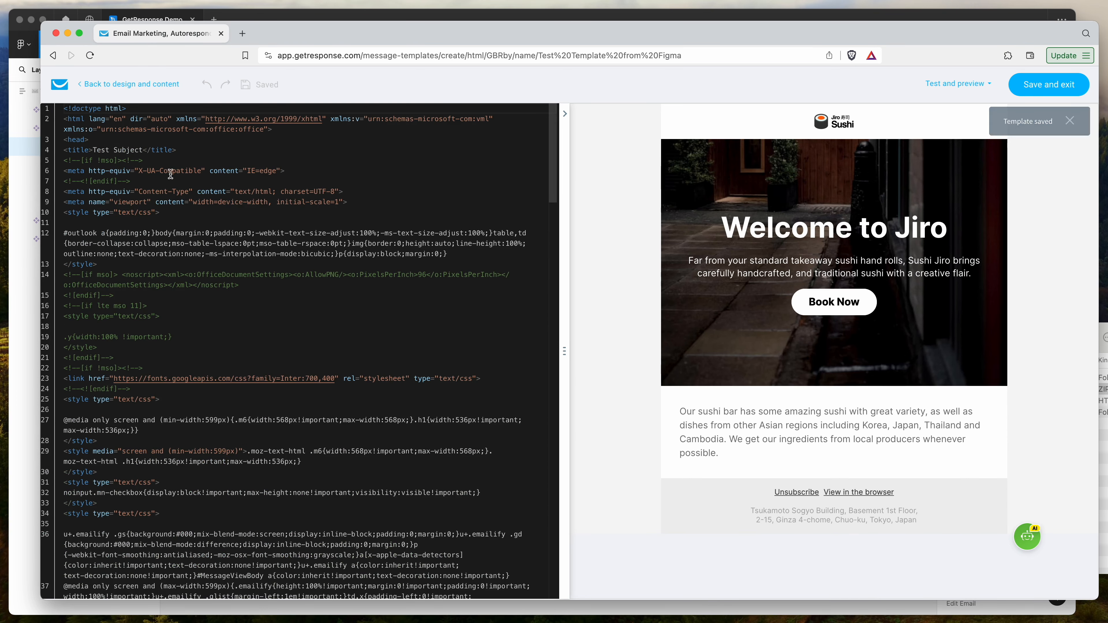
left_click_drag(160, 317, 85, 227)
left_click(85, 226)
left_click_drag(191, 210, 64, 193)
key("Left")
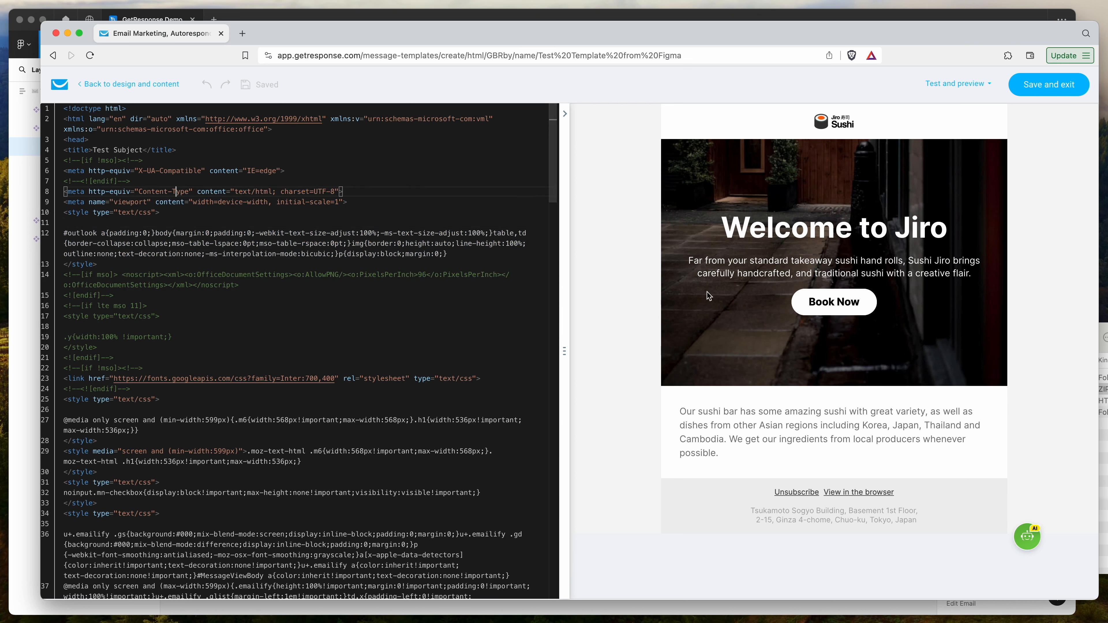
left_click_drag(723, 219, 762, 257)
left_click(960, 287)
left_click(762, 257)
left_click_drag(722, 223, 904, 274)
left_click(963, 273)
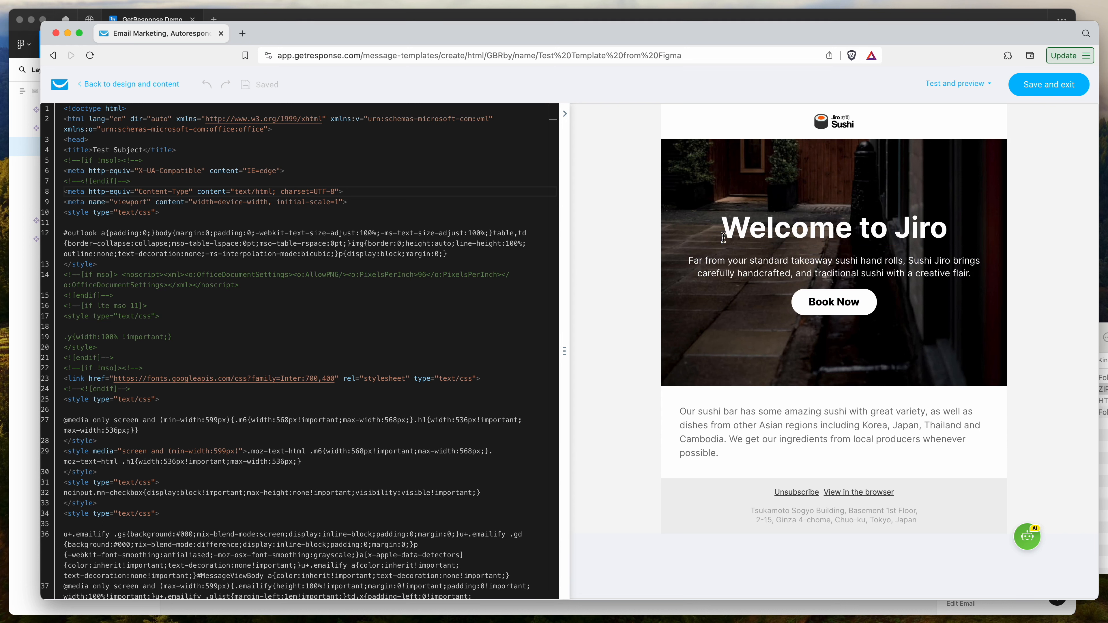
left_click_drag(725, 218, 740, 286)
left_click_drag(750, 470, 687, 417)
left_click(682, 407)
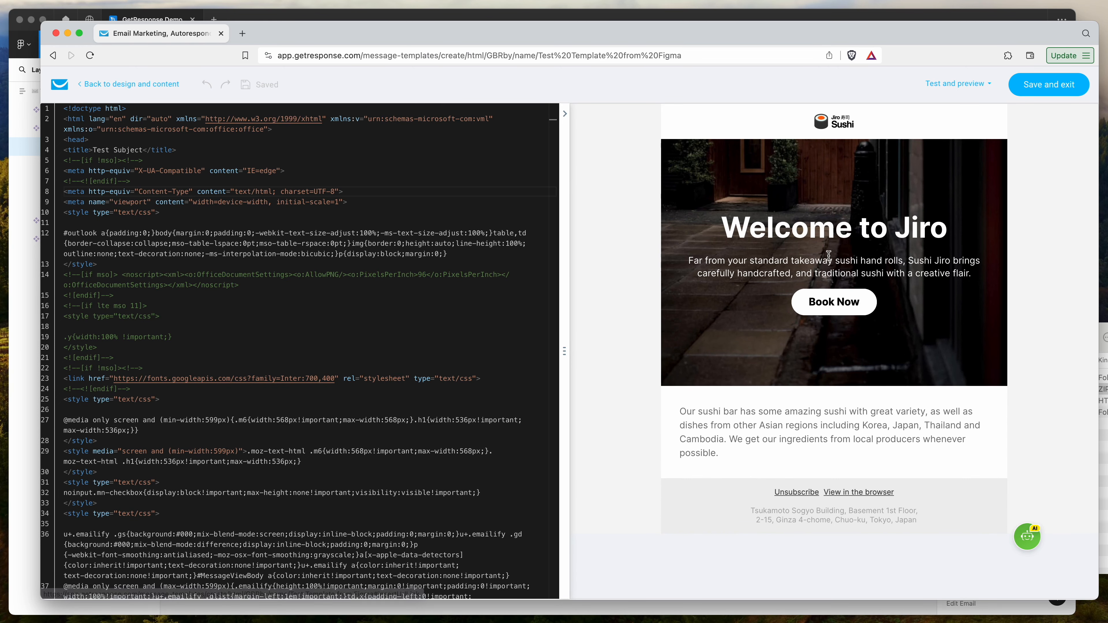
left_click_drag(782, 125, 875, 221)
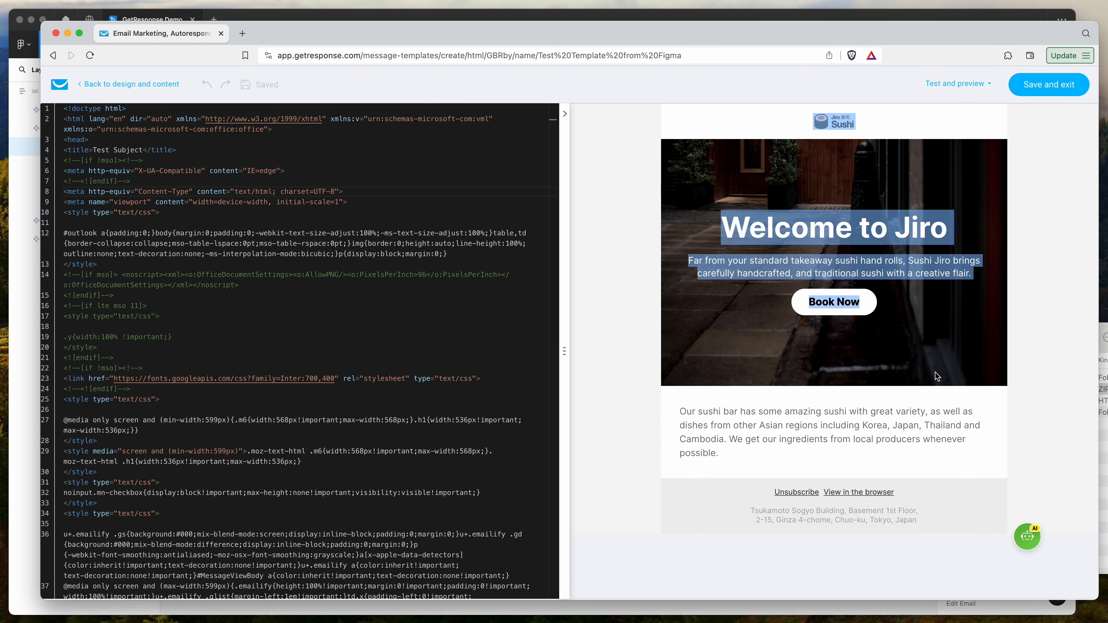
left_click(911, 406)
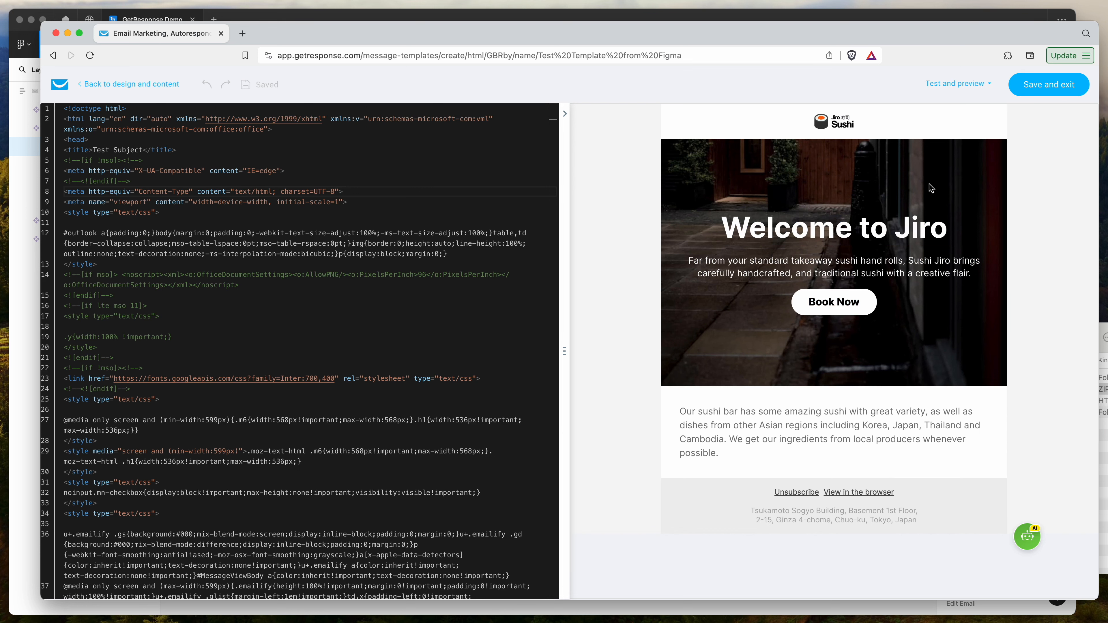
Step: Save the template and exit the HTML editor
left_click(958, 83)
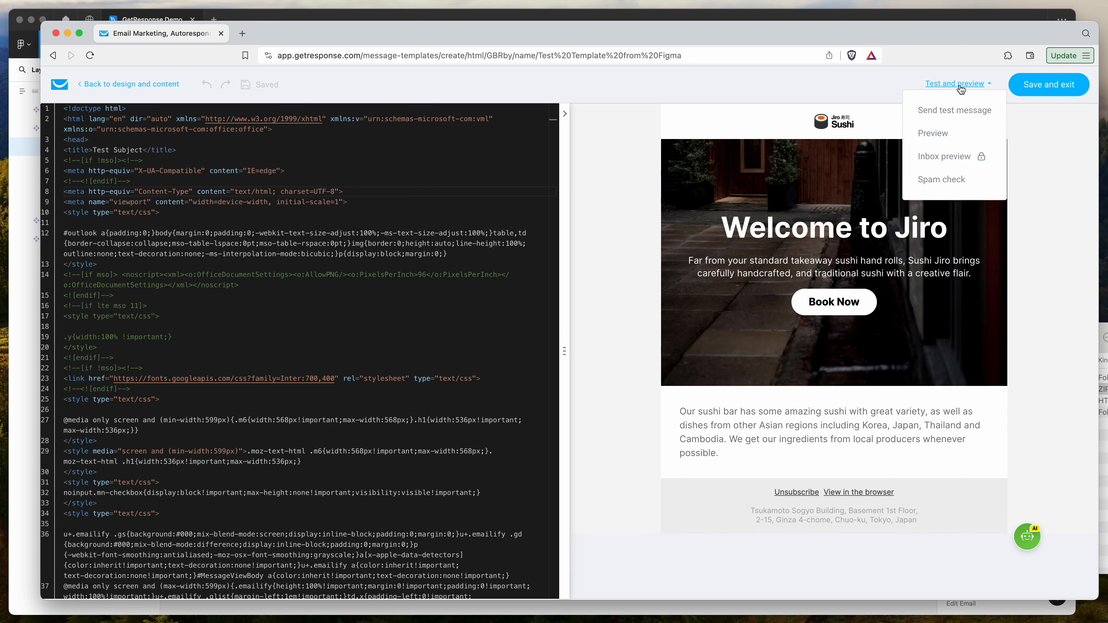
left_click(1049, 88)
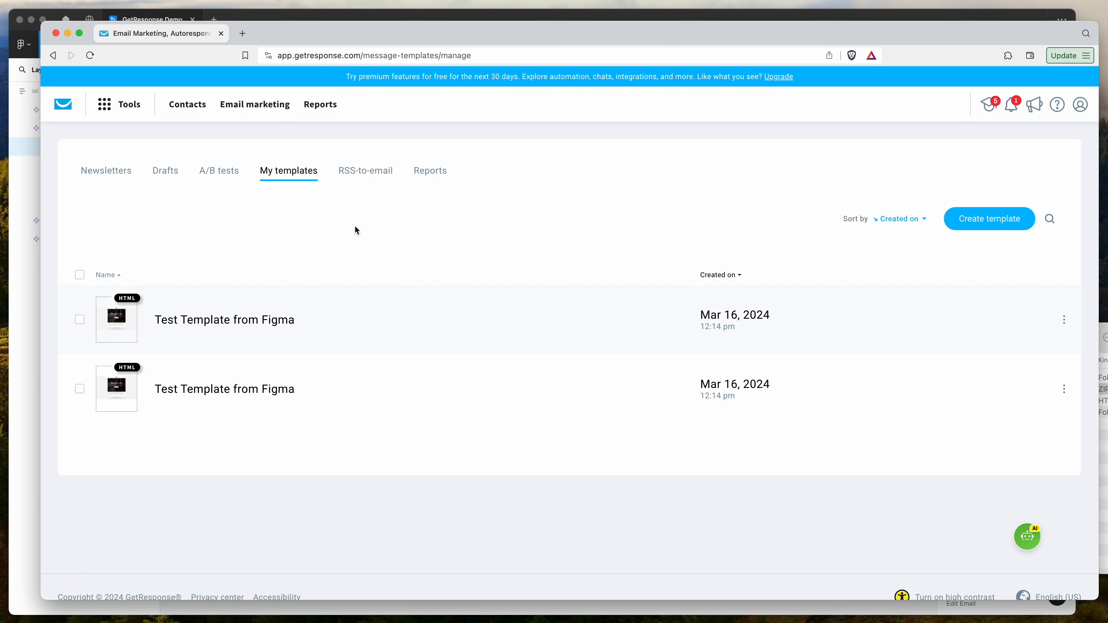
Step: Switch to the Figma design to compare it with the uploaded template, then return to the GetResponse template list
left_click(23, 341)
left_click(395, 286)
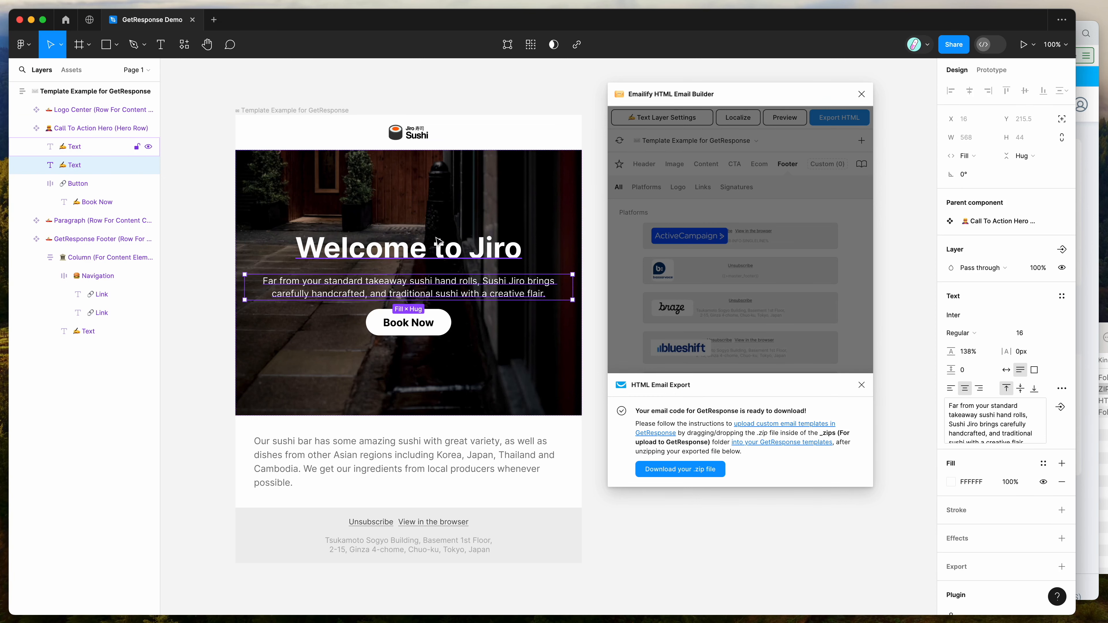
left_click(598, 239)
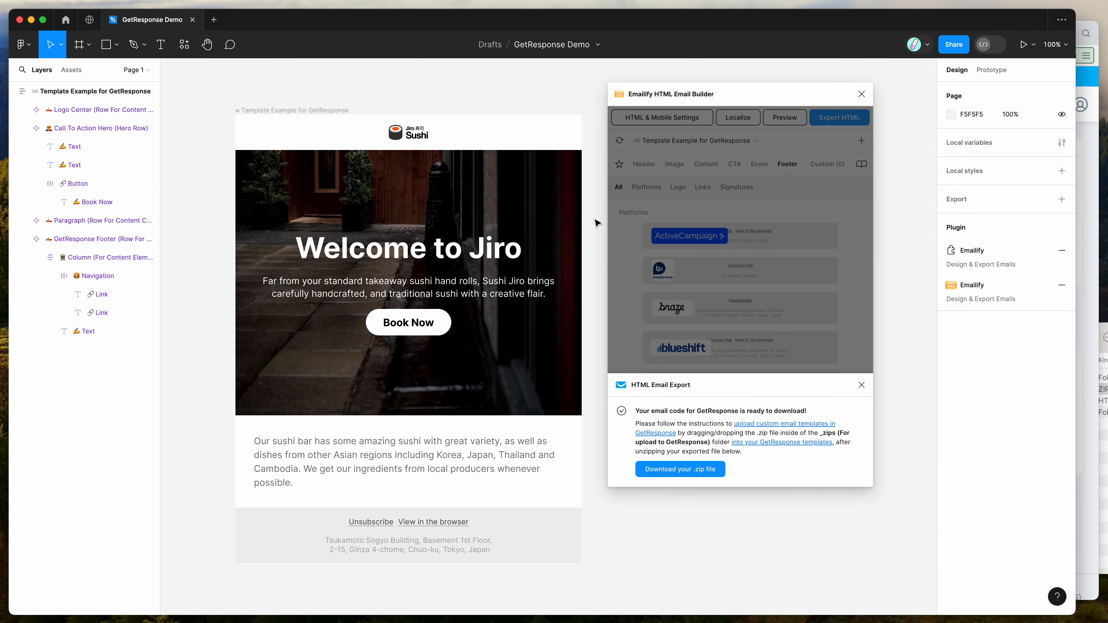
left_click(1095, 311)
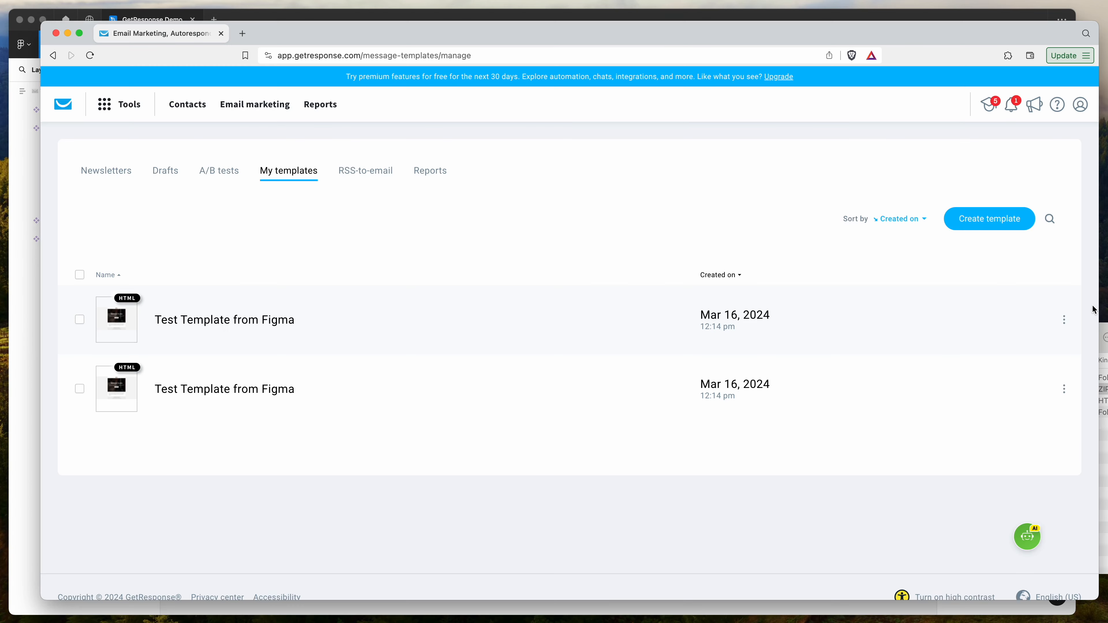